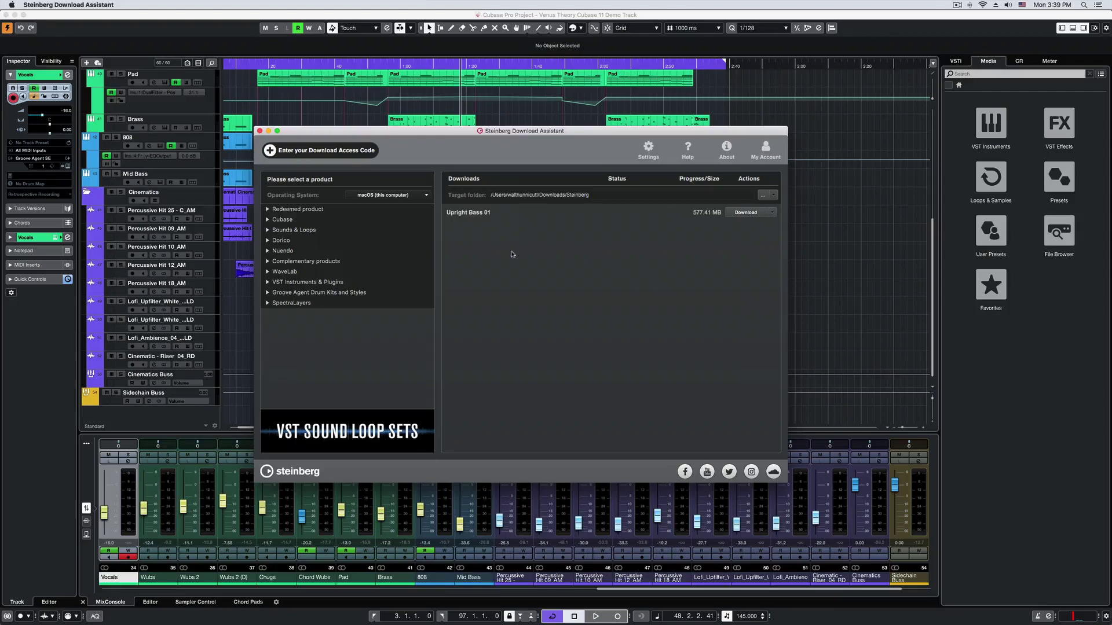
- Expand the Cubase category and show the Cubase Pro 11 download list
click(266, 220)
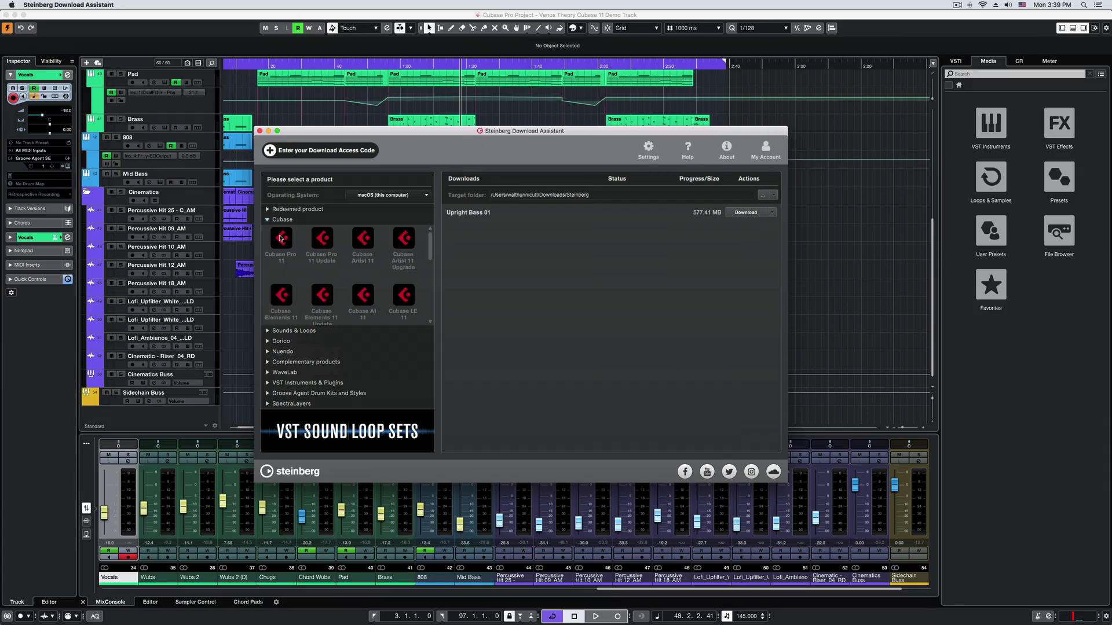
click(281, 238)
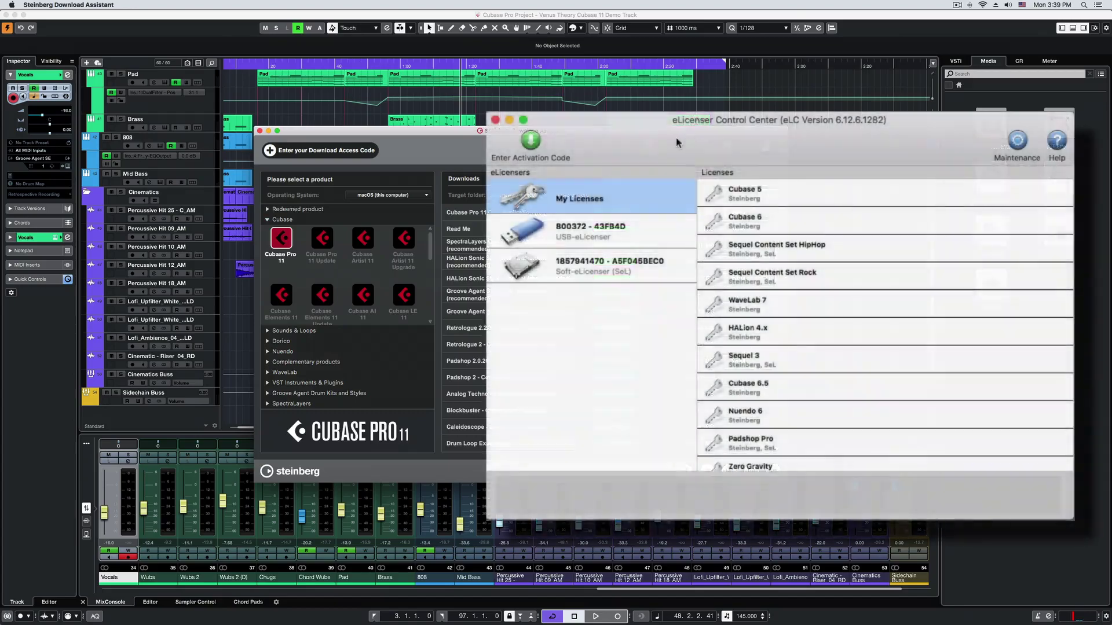
click(530, 142)
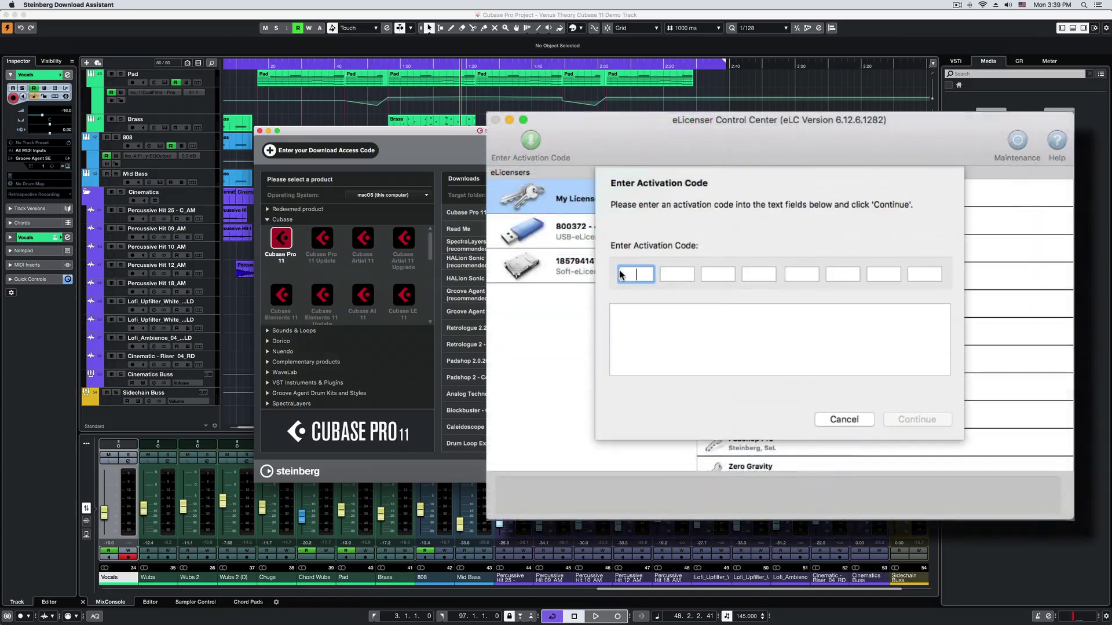
text(DGDFGDFGDFGDFGDFDHFFVV)
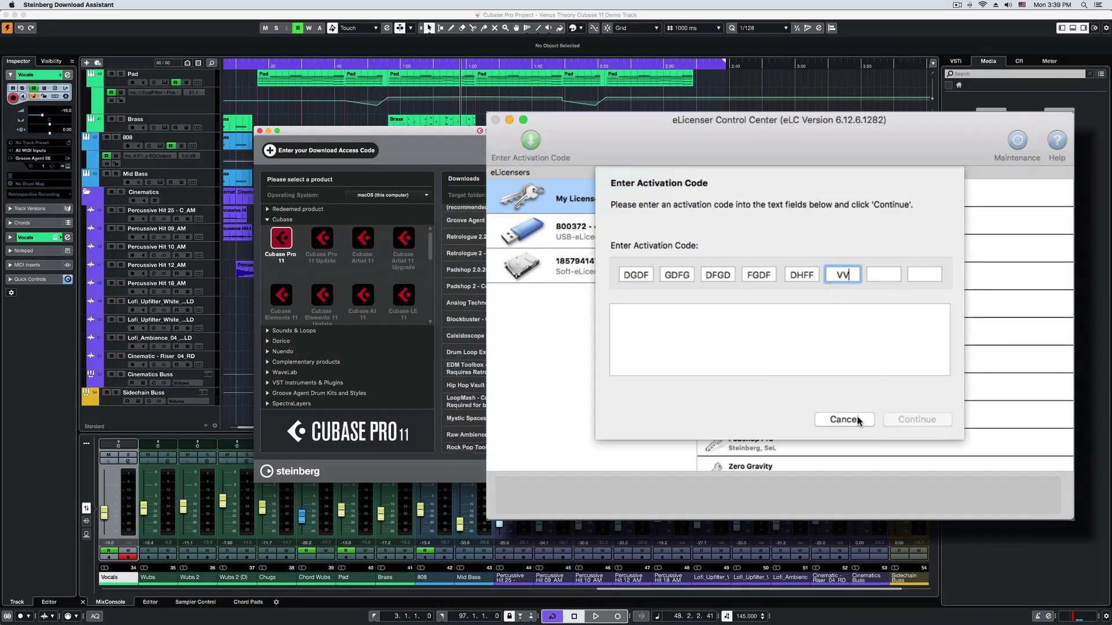
click(858, 421)
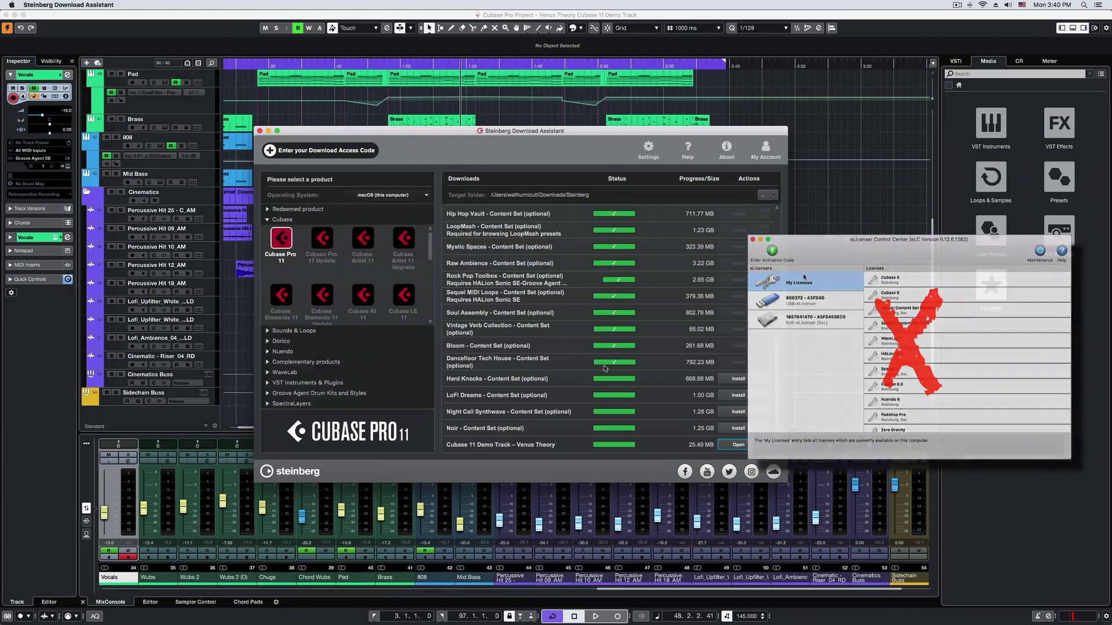
- Try installing the Retrologue 2.2.30 instrument from the Downloads list
scroll(776, 341, up, 2)
scroll(776, 342, up, 10)
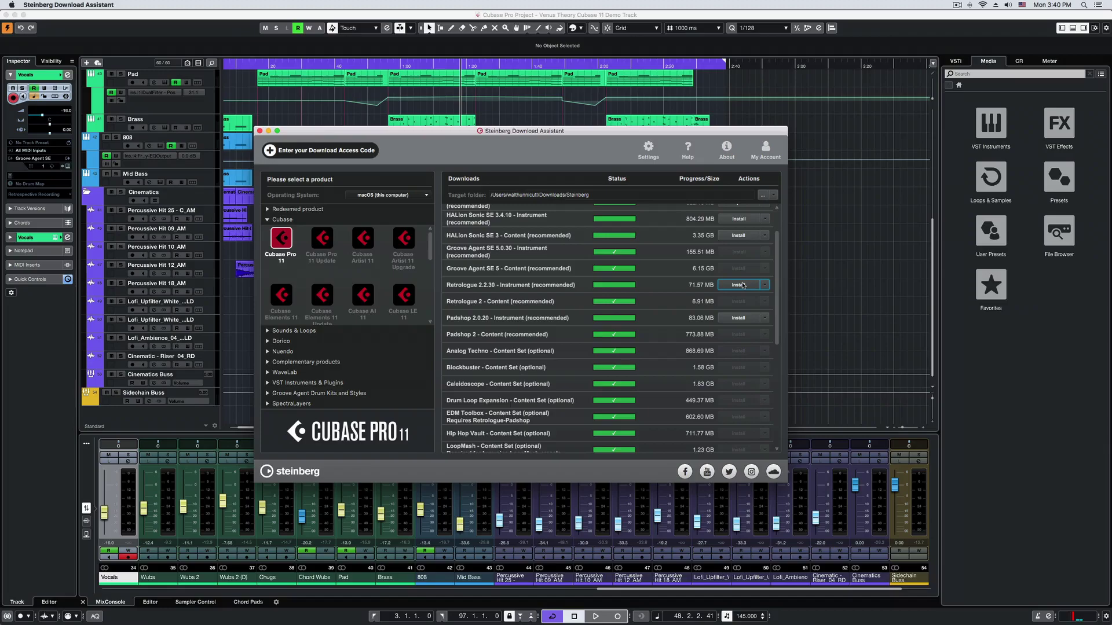
click(738, 285)
scroll(742, 285, down, 5)
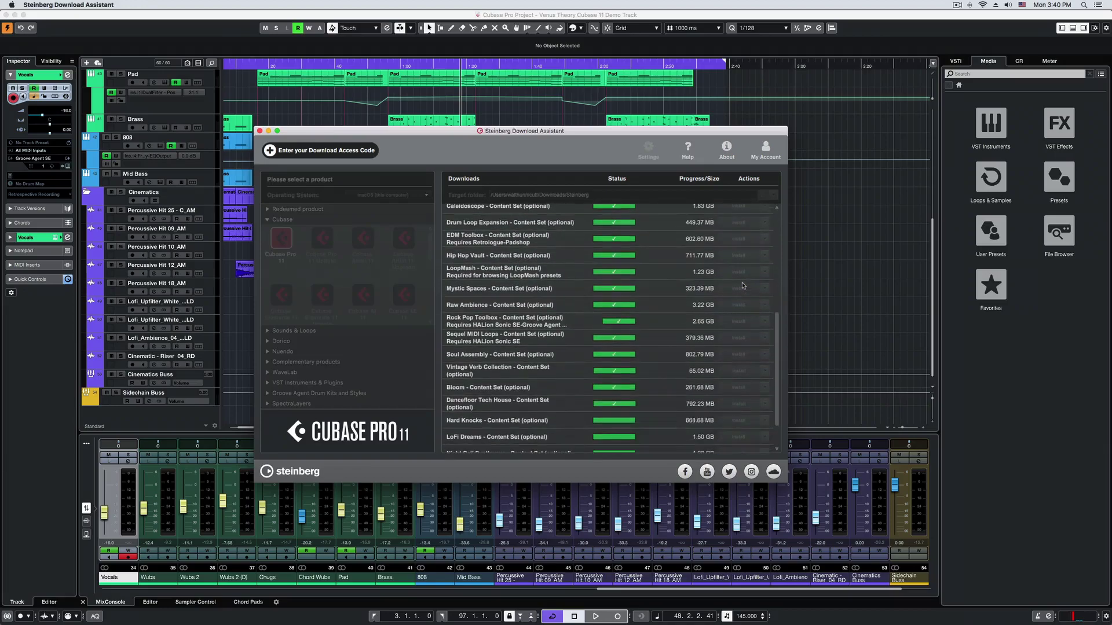
scroll(743, 286, up, 5)
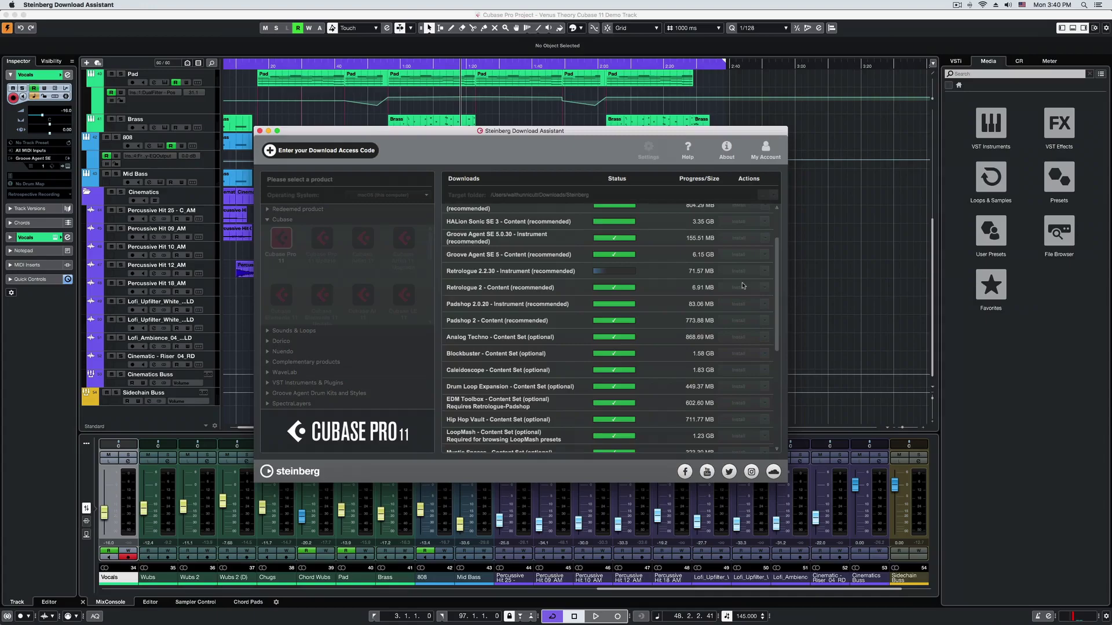
scroll(743, 285, up, 3)
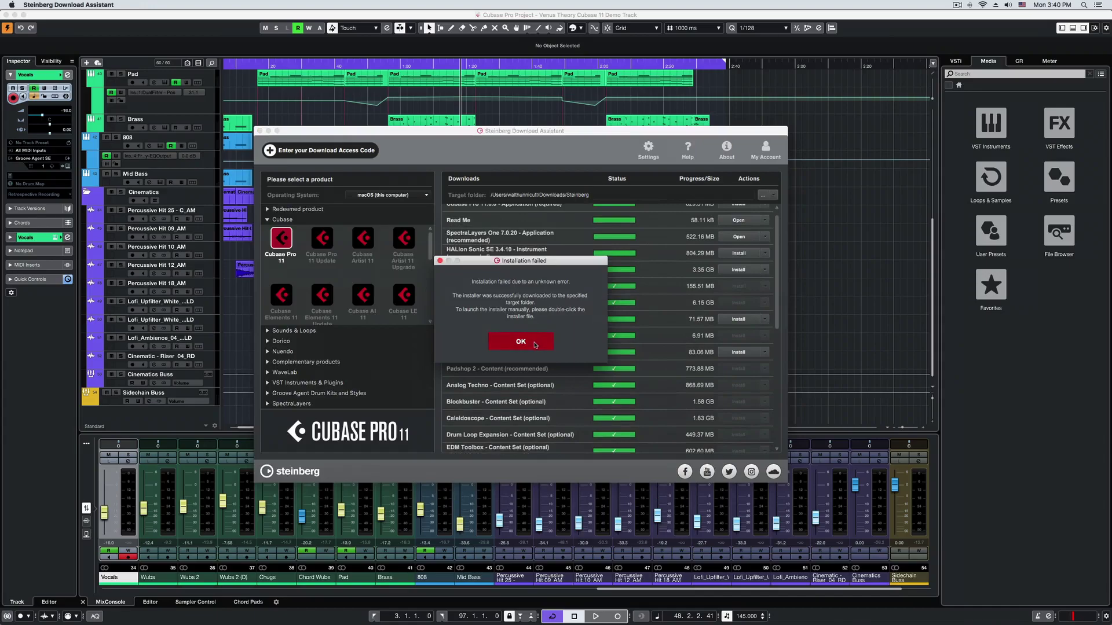
- Dismiss the installation-failed alert and open the Padshop 2.0.20 download folder in Finder
click(521, 342)
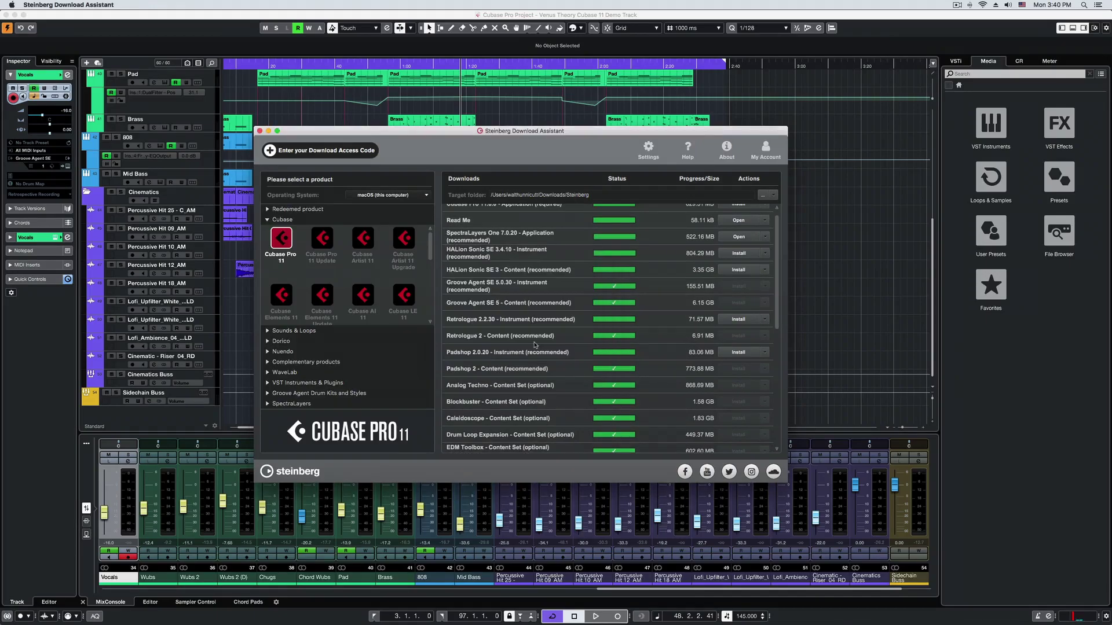
scroll(534, 343, down, 3)
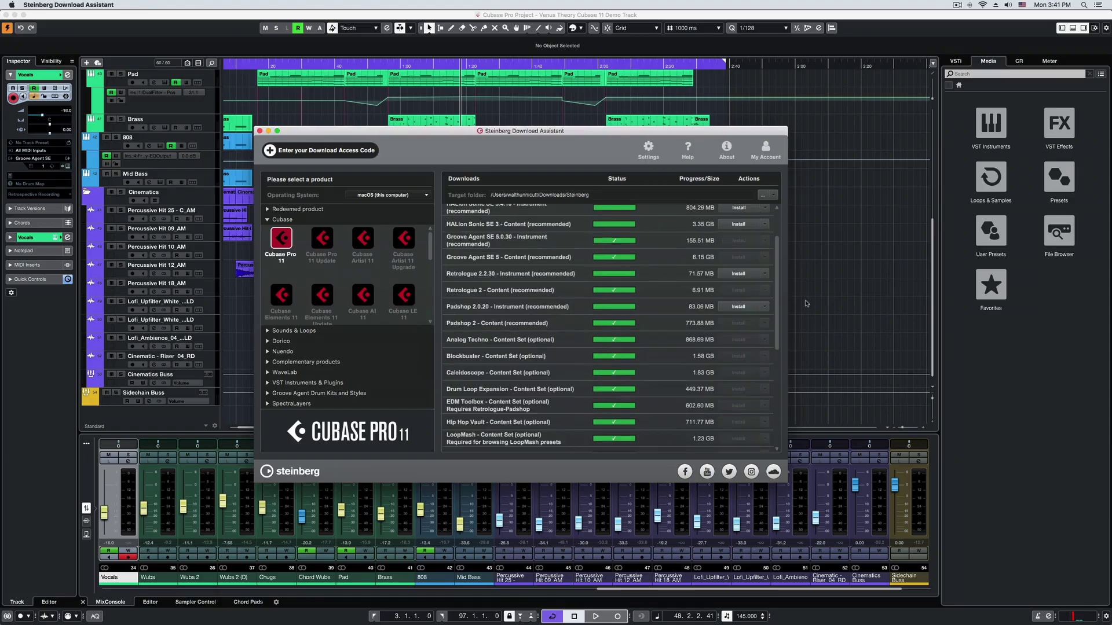
click(764, 307)
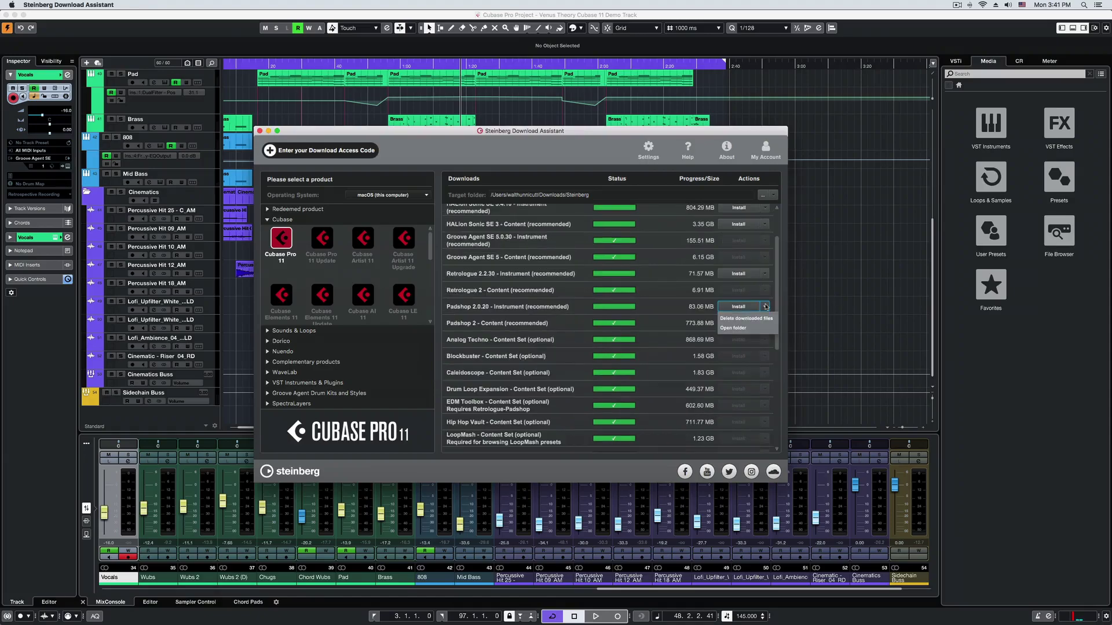
click(737, 329)
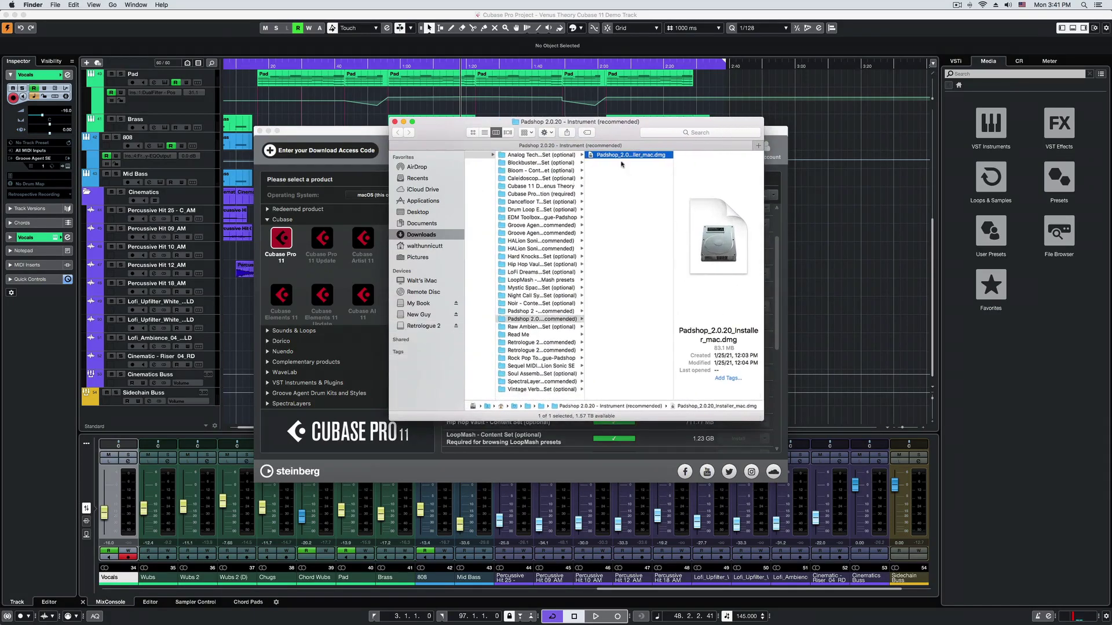
- Launch the Padshop 2 installer from its disk image and accept the license agreement
double_click(620, 156)
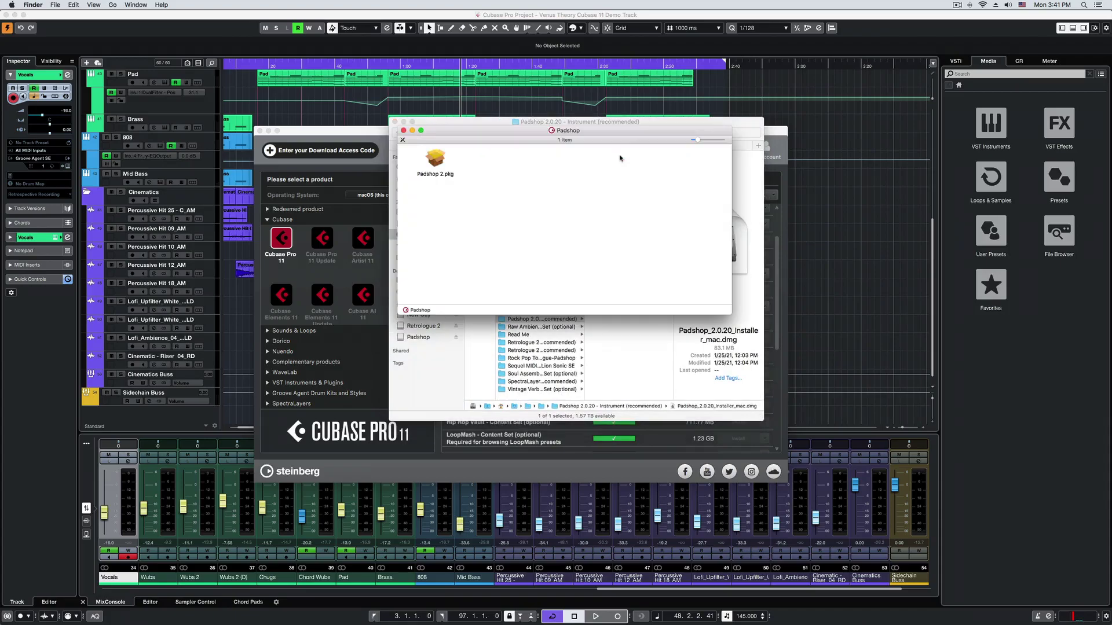
double_click(445, 162)
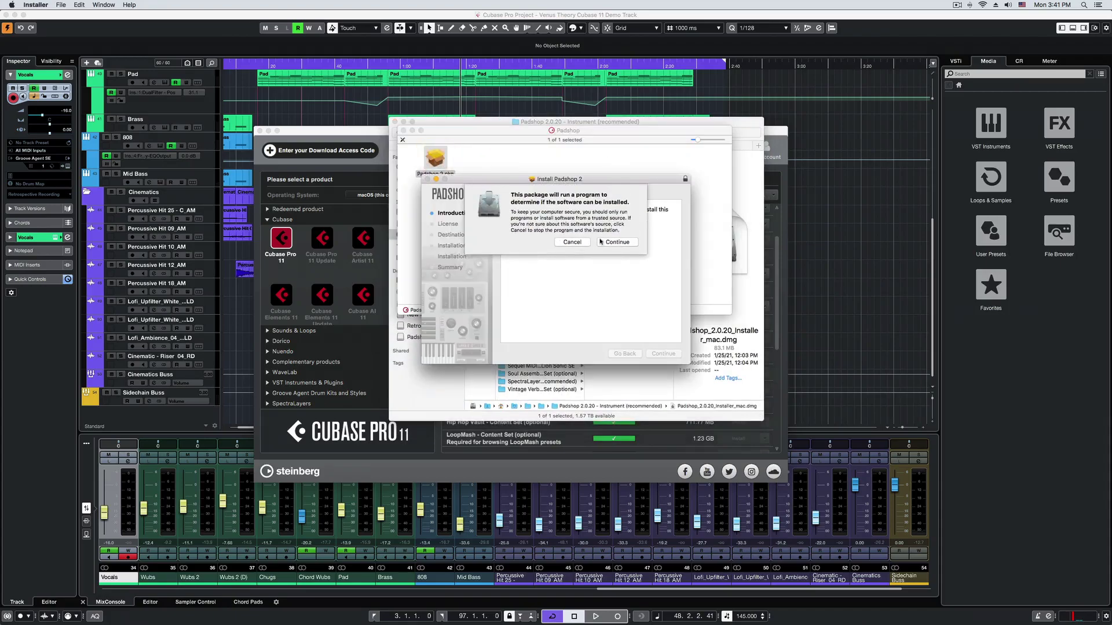
click(602, 242)
click(665, 354)
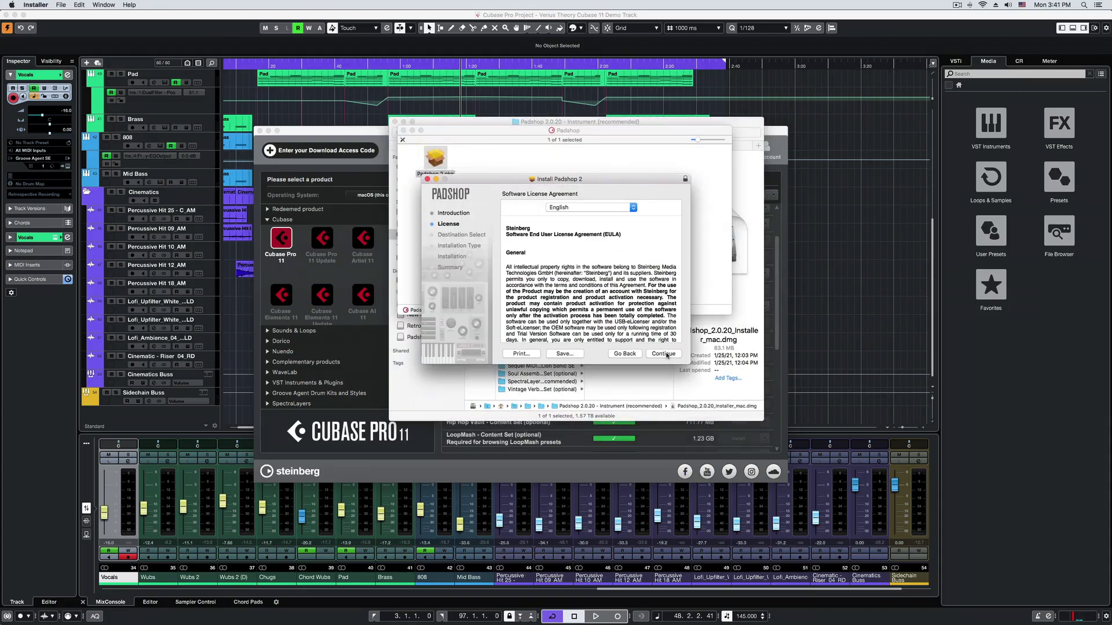
click(664, 354)
click(648, 252)
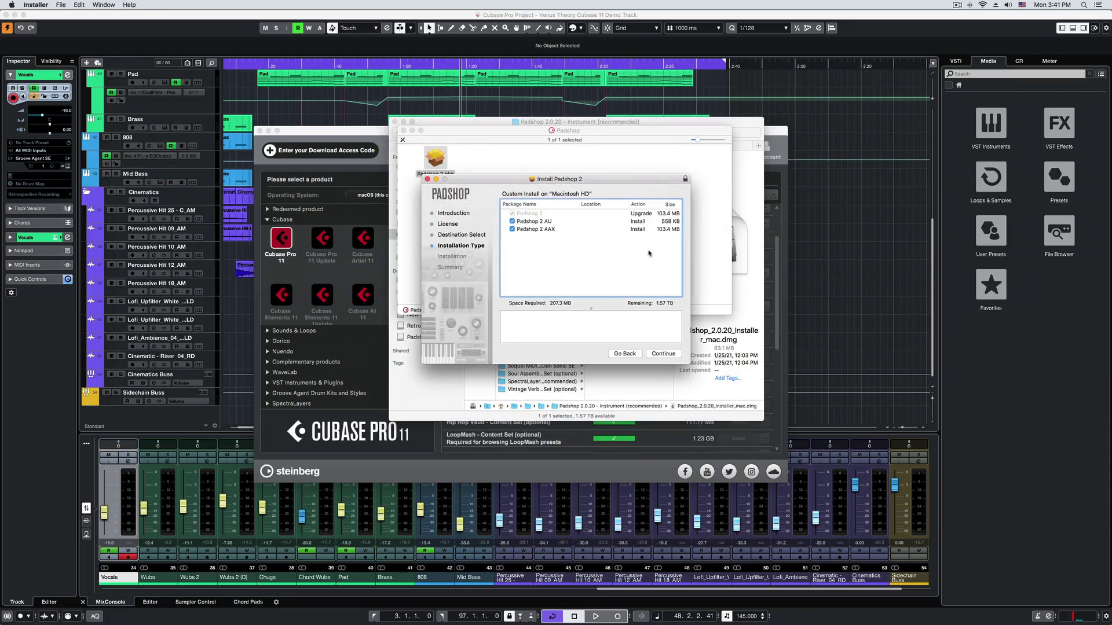
- Deselect the AU and AAX components and install Padshop 2, authorizing with the admin password
click(512, 221)
click(512, 229)
click(662, 354)
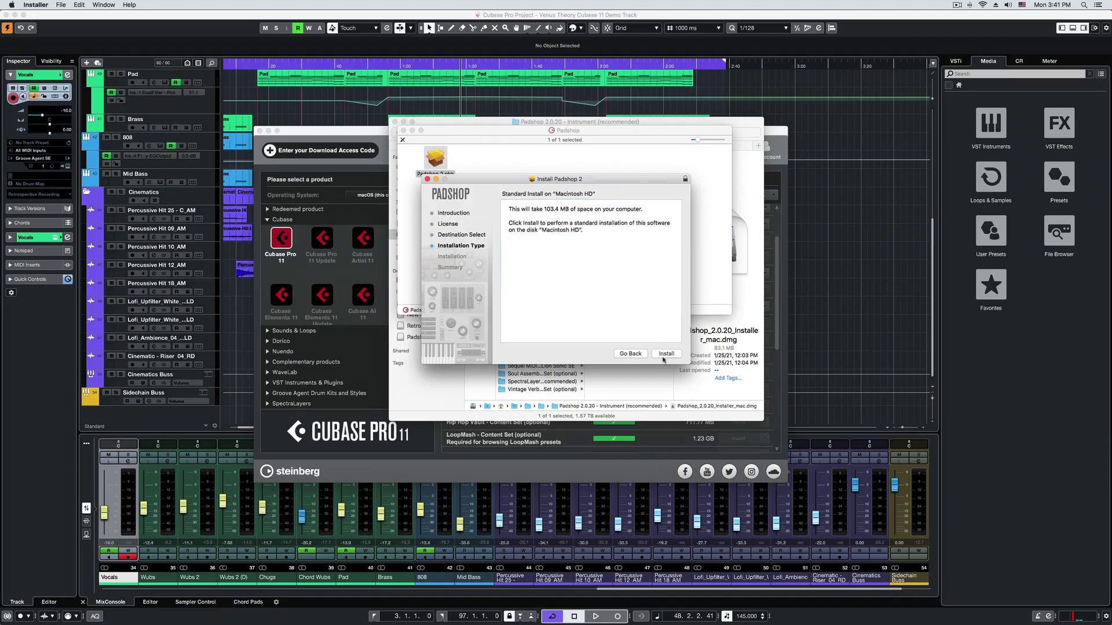
click(664, 354)
text(******)
key(Return)
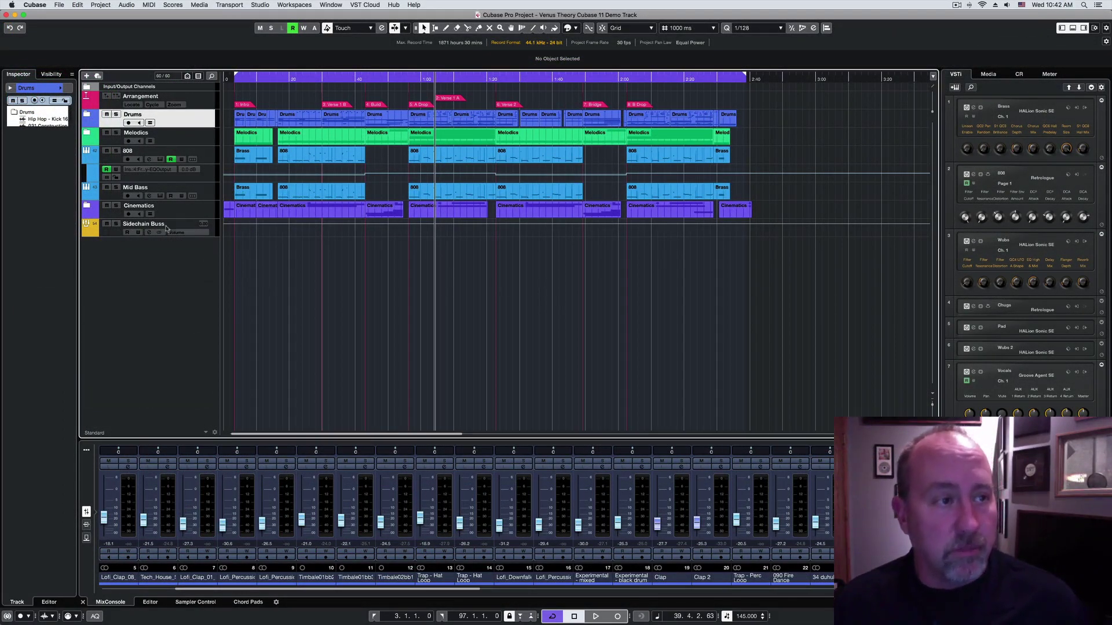
- Bring up the Export Audio Mixdown dialog from the File > Export menu
click(73, 6)
mouse_move(59, 5)
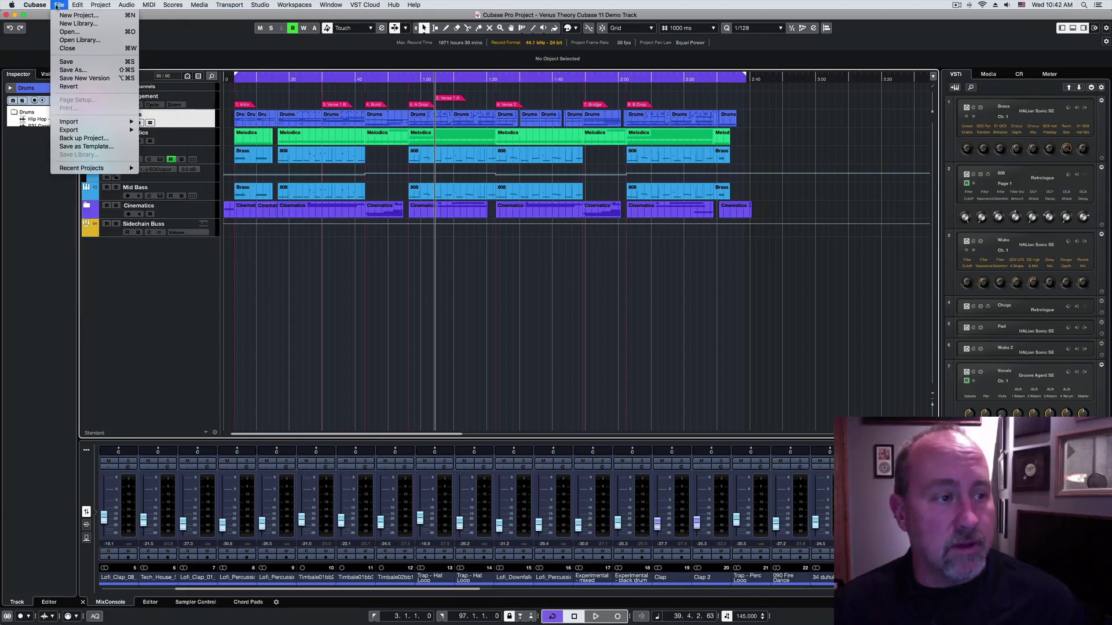
mouse_move(125, 130)
click(165, 131)
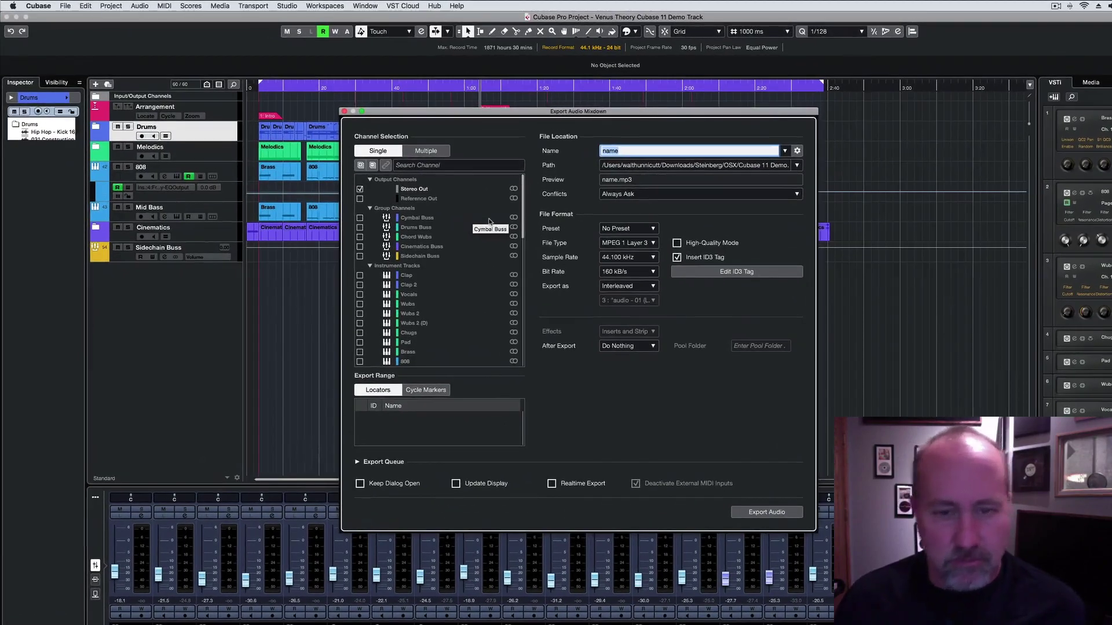
- Expand the export queue and remove all three old jobs from it
click(356, 462)
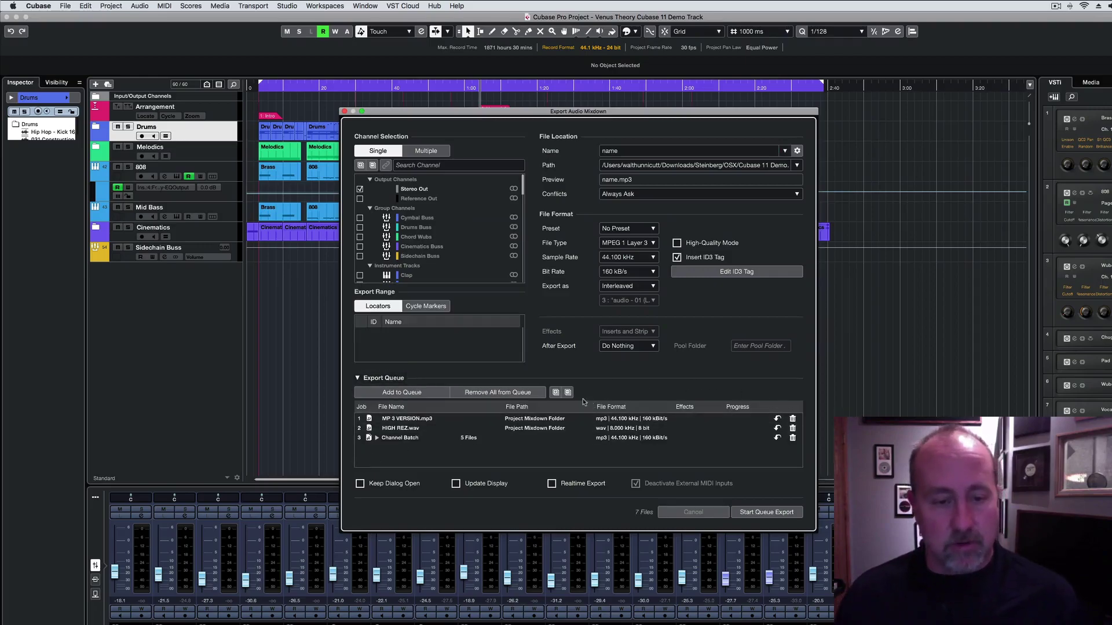
click(528, 393)
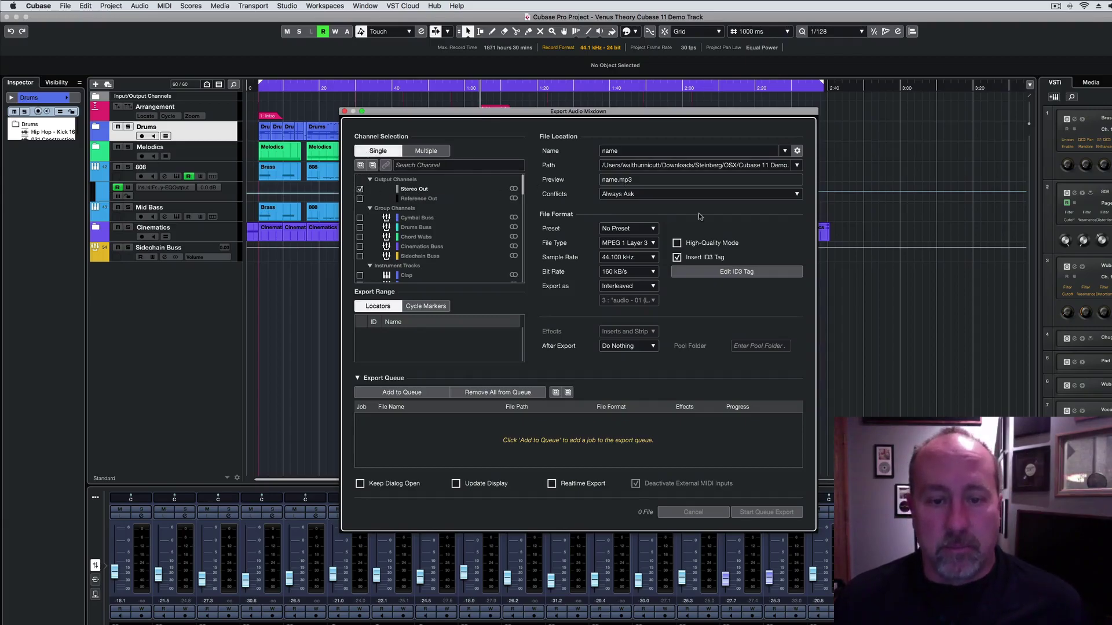
- Name the export 'MP3 Version', check the naming scheme, and add it to the queue
double_click(623, 150)
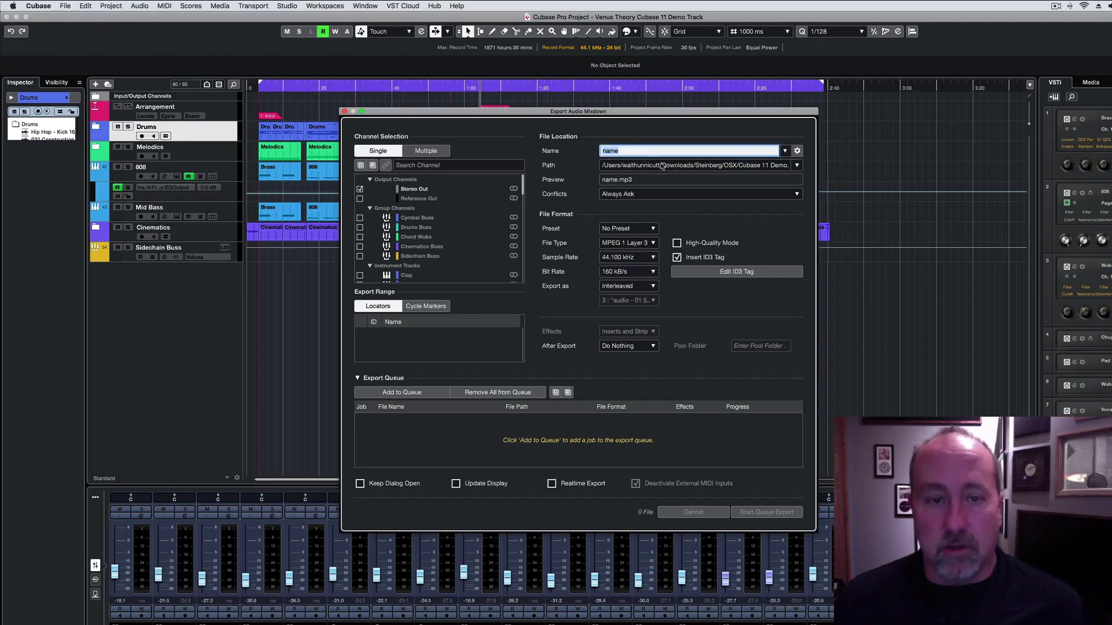
text(MP3)
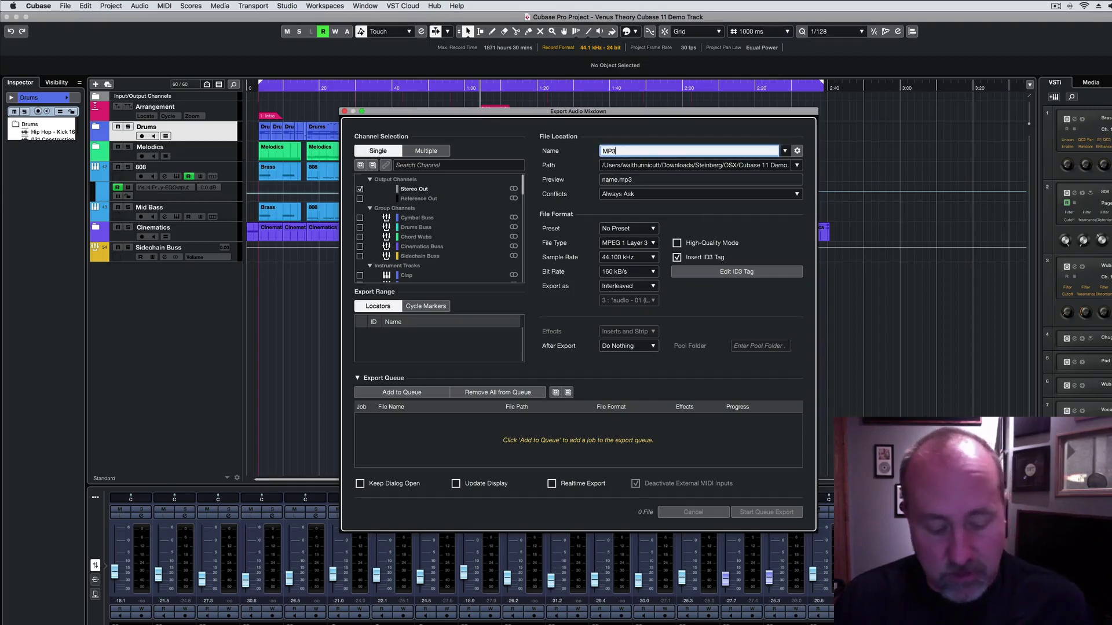
text( Version)
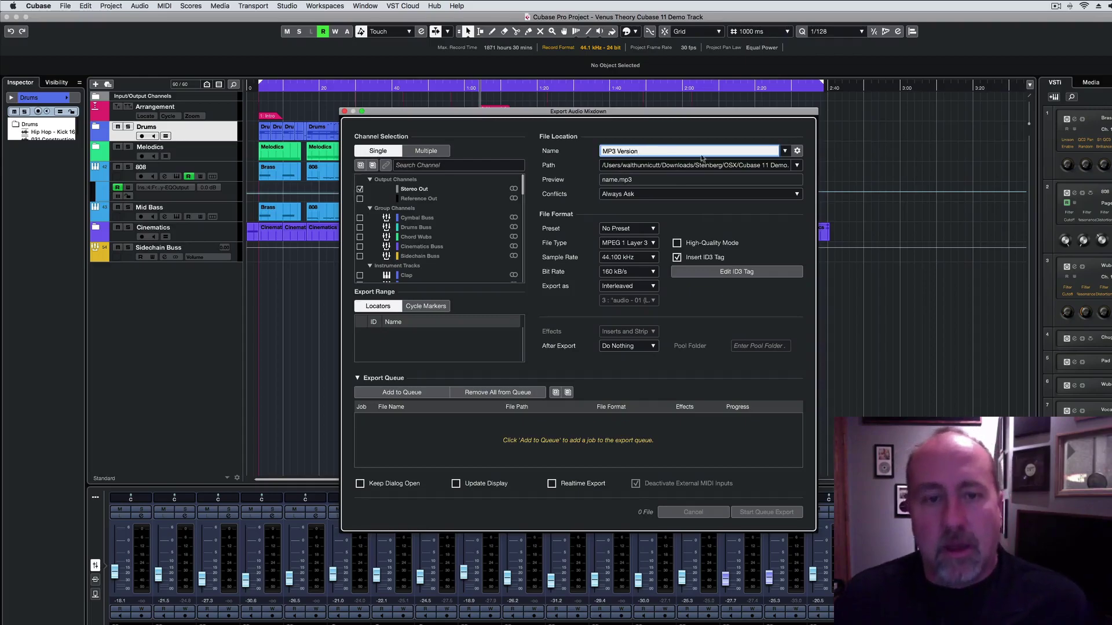
key(Return)
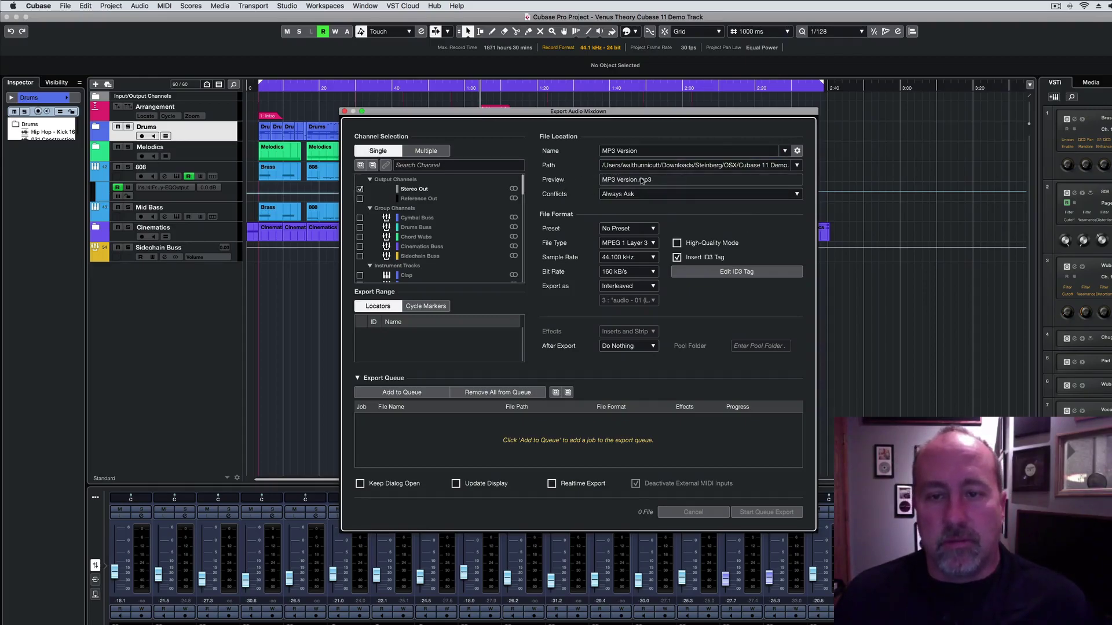
click(797, 151)
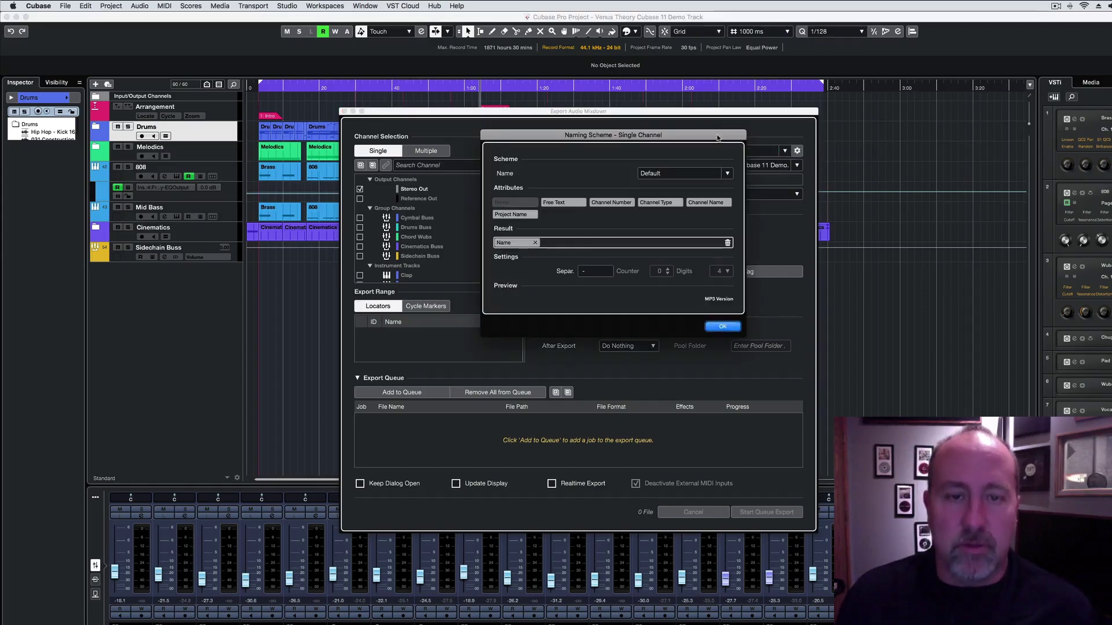
drag(704, 135, 735, 126)
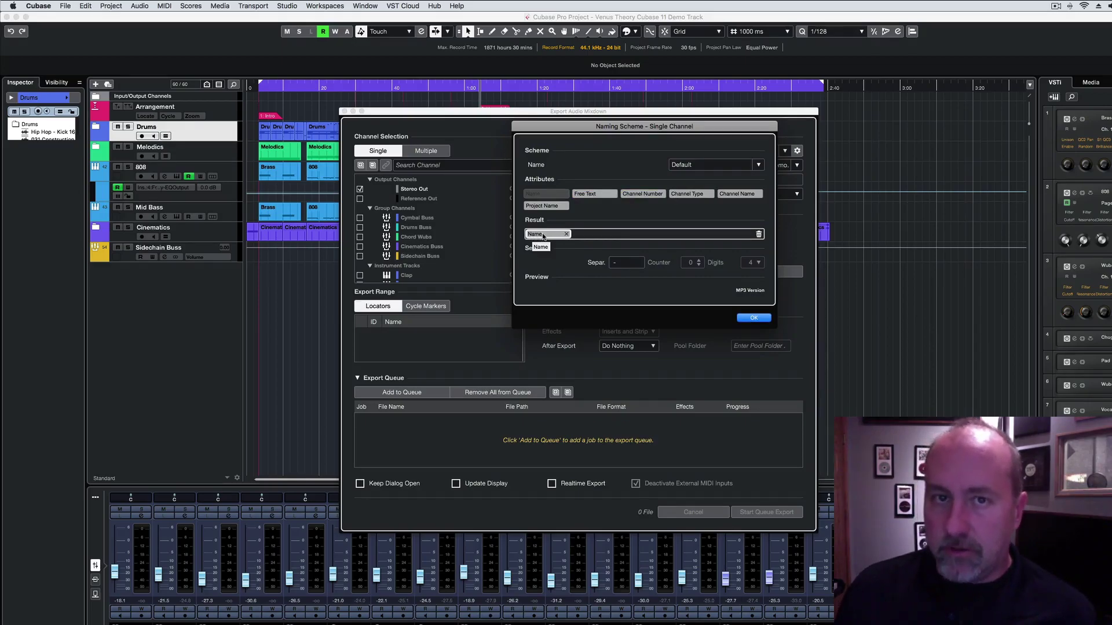
click(762, 322)
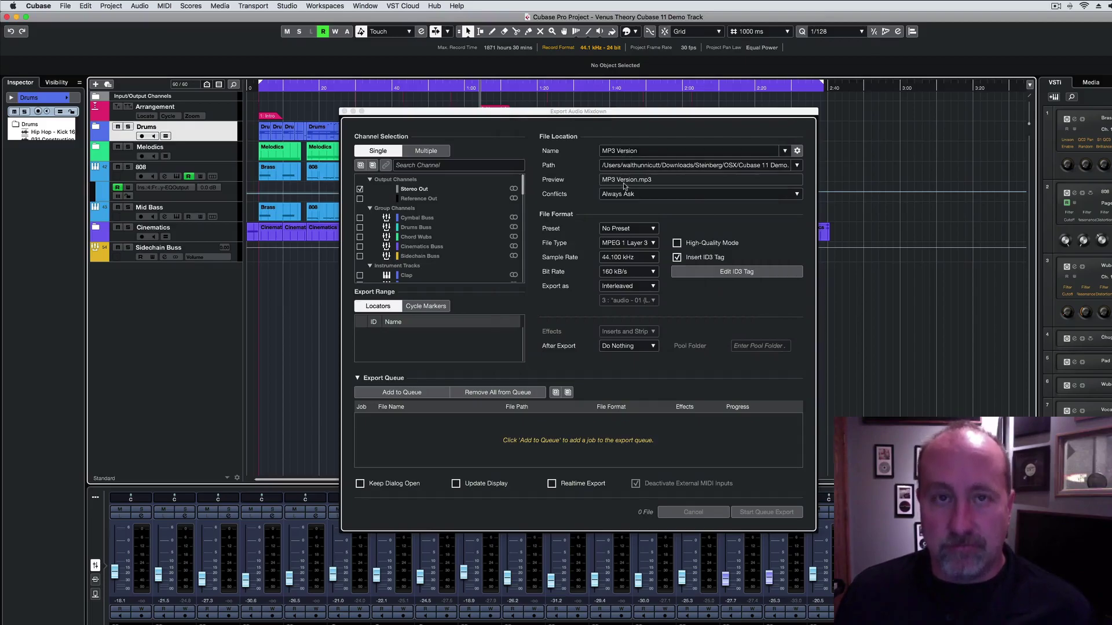
click(421, 394)
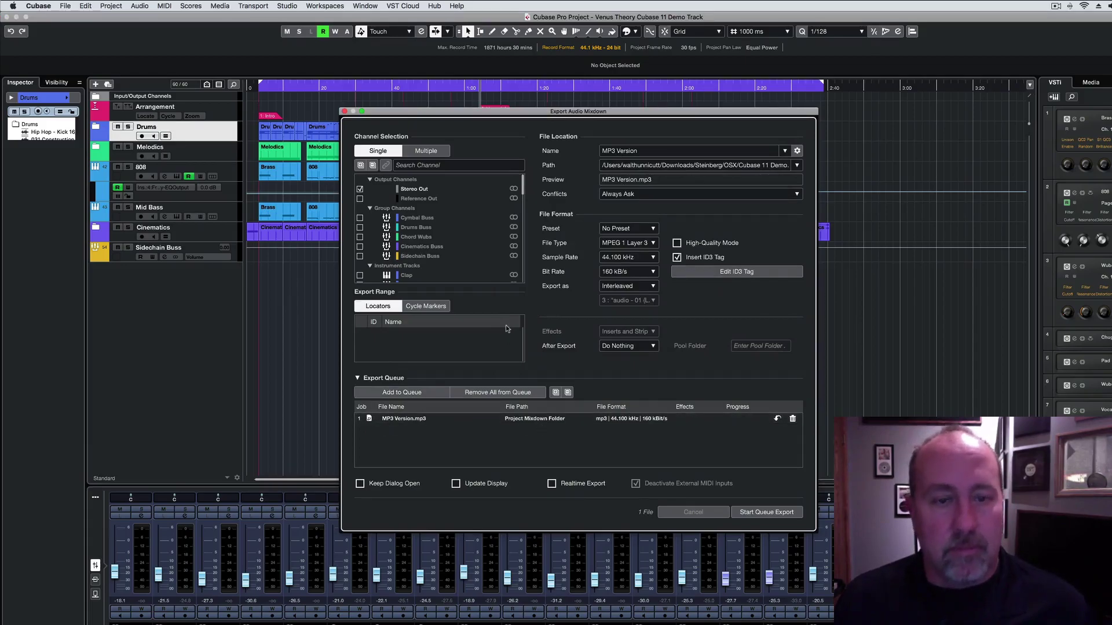
- Switch the file type to Wave, name it 'Hi Rez Version', and queue it
click(641, 244)
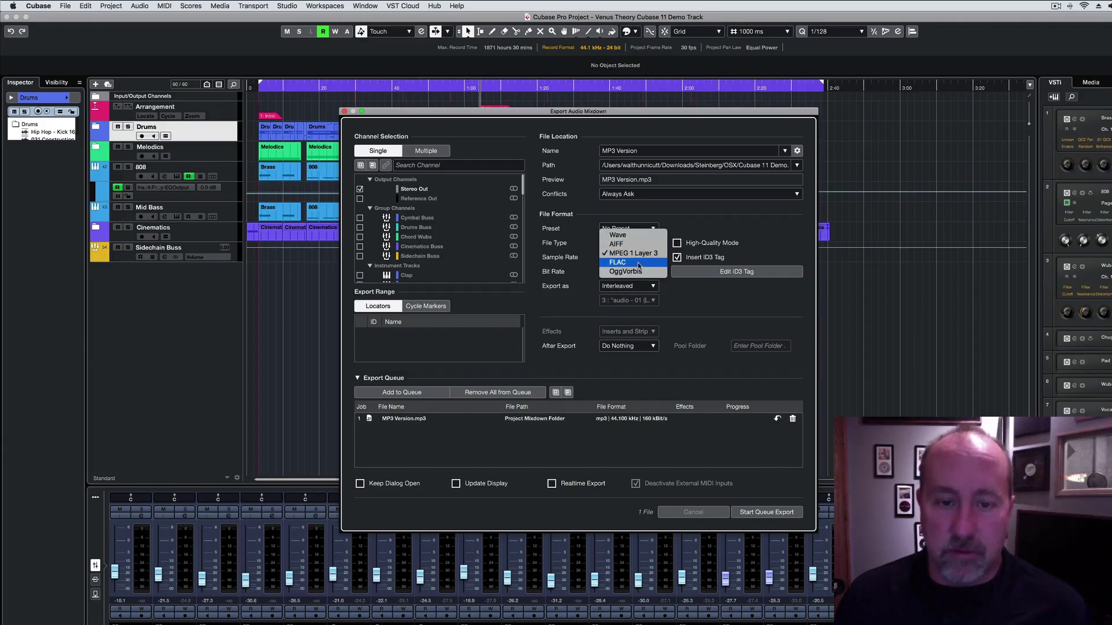
click(644, 235)
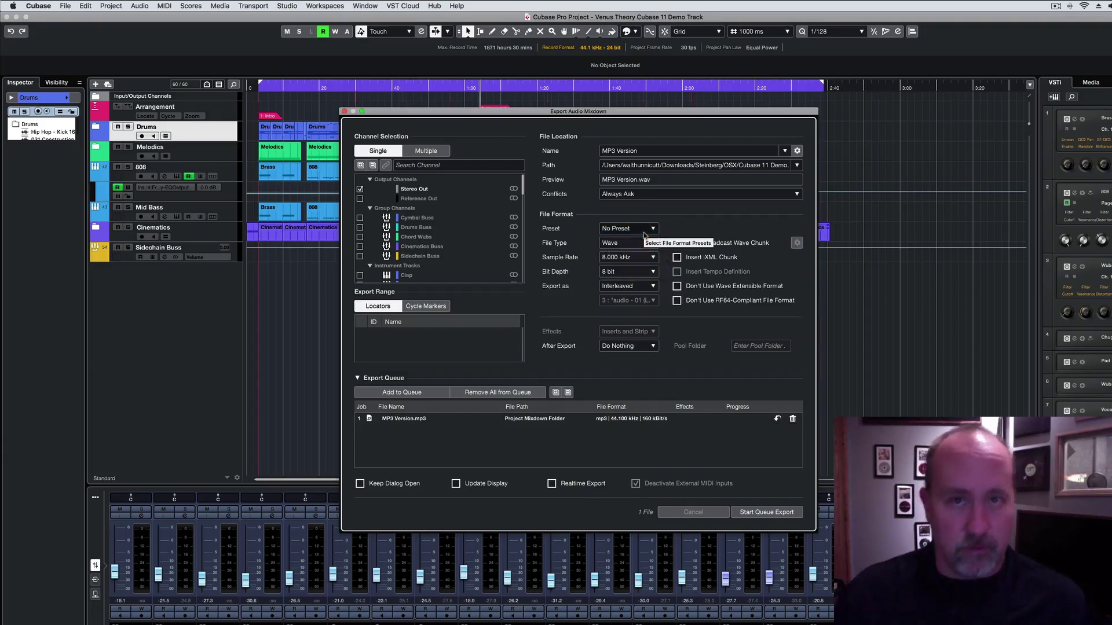
click(640, 150)
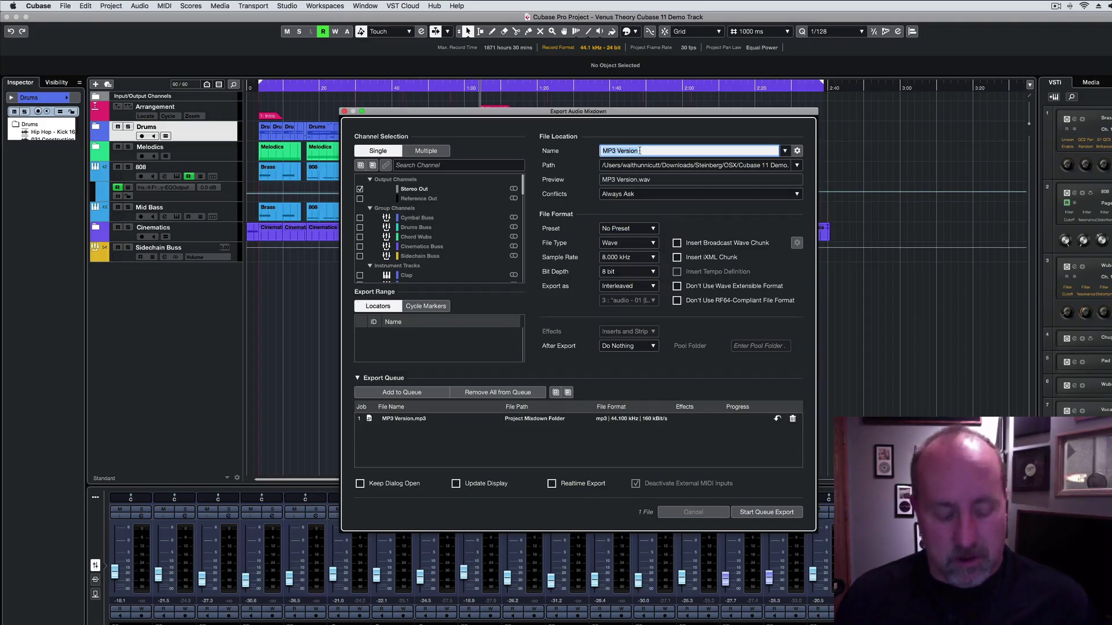
text(Hi Rez Version)
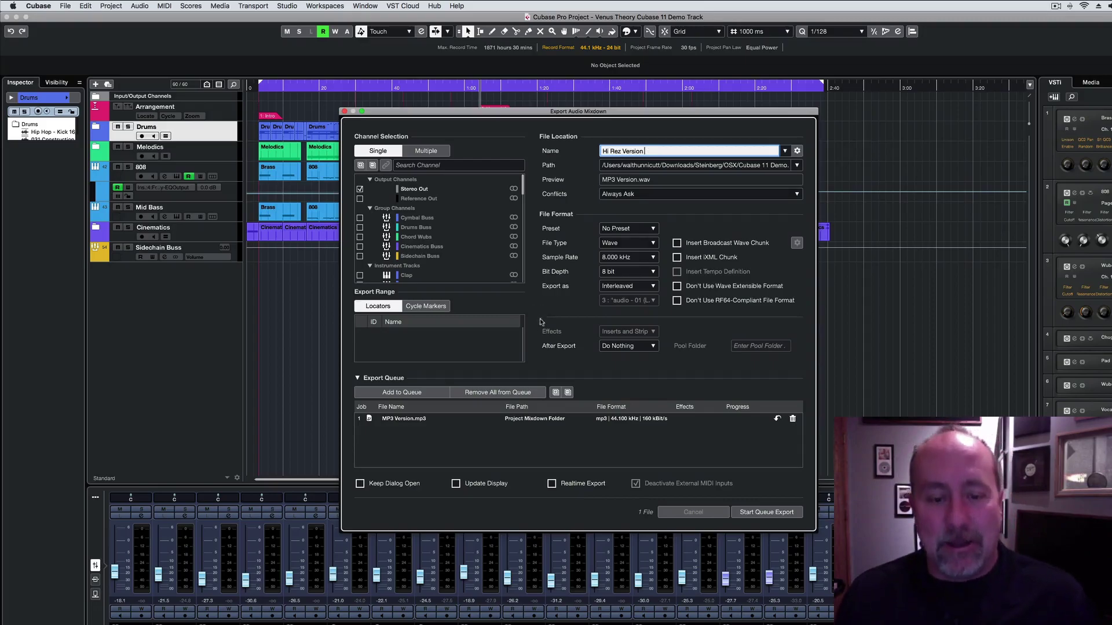
click(420, 393)
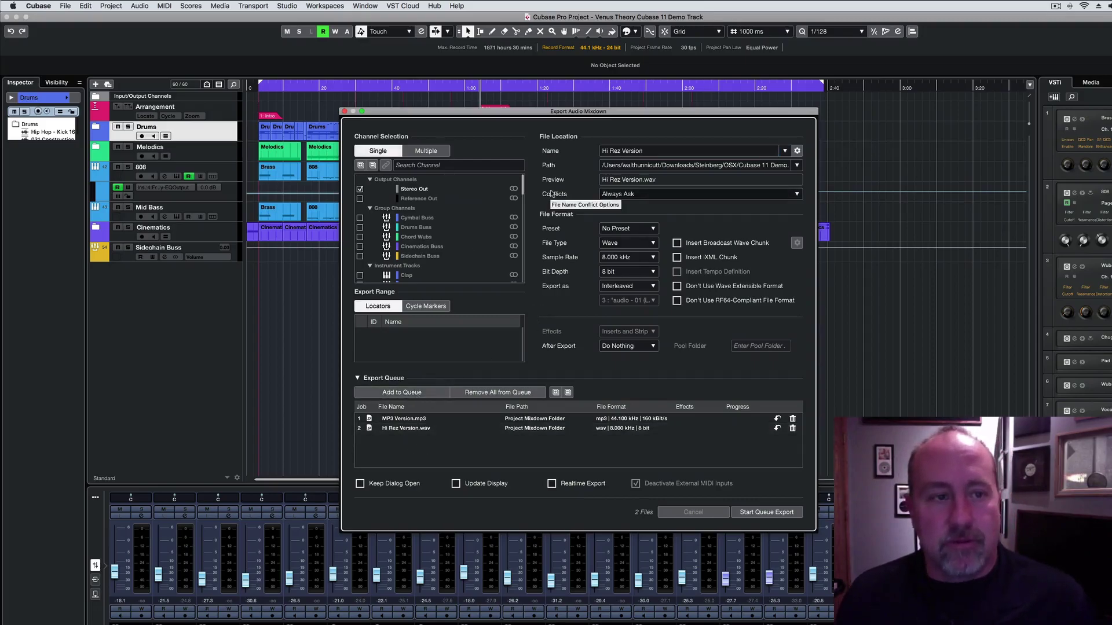
- Close the export dialog and select seven Drums tracks: kick, snare, clap, percussion, timbale, two hat loops
click(344, 111)
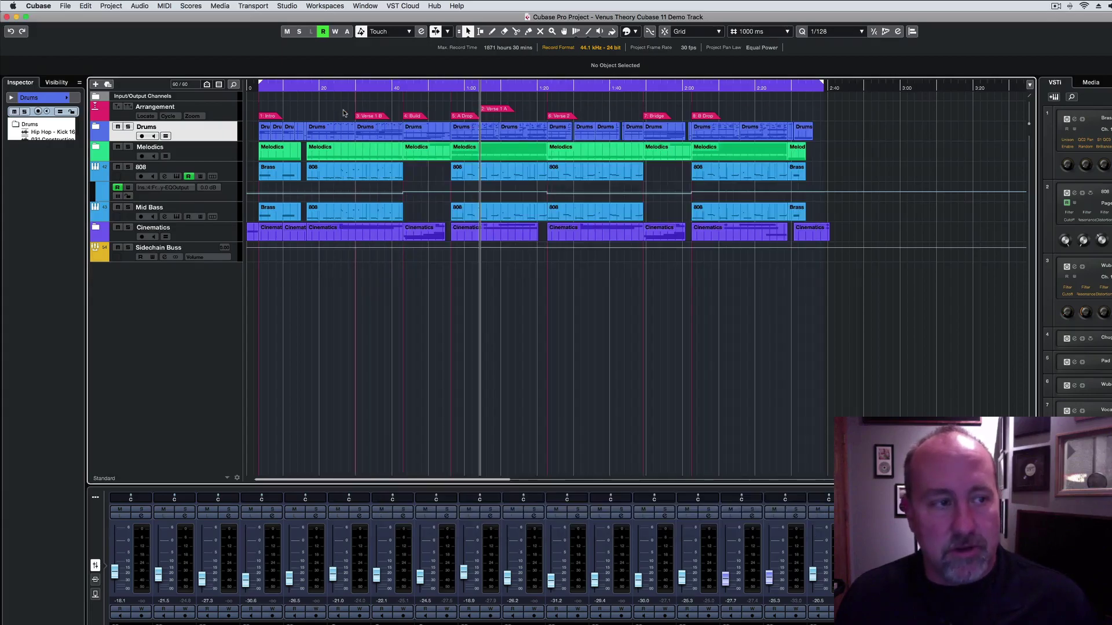
click(97, 127)
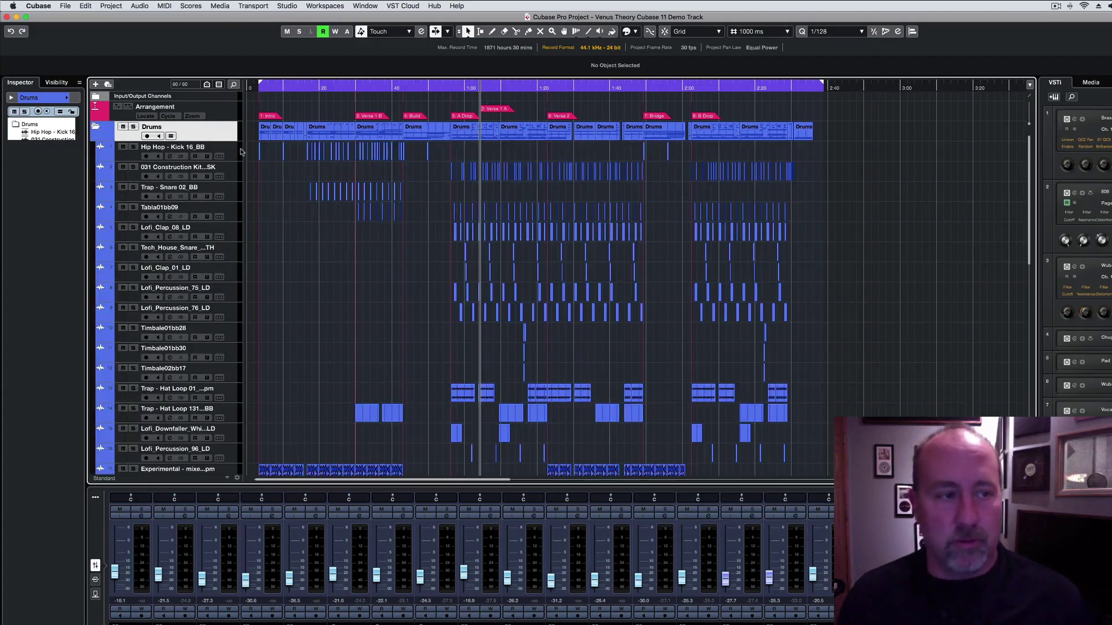
click(235, 154)
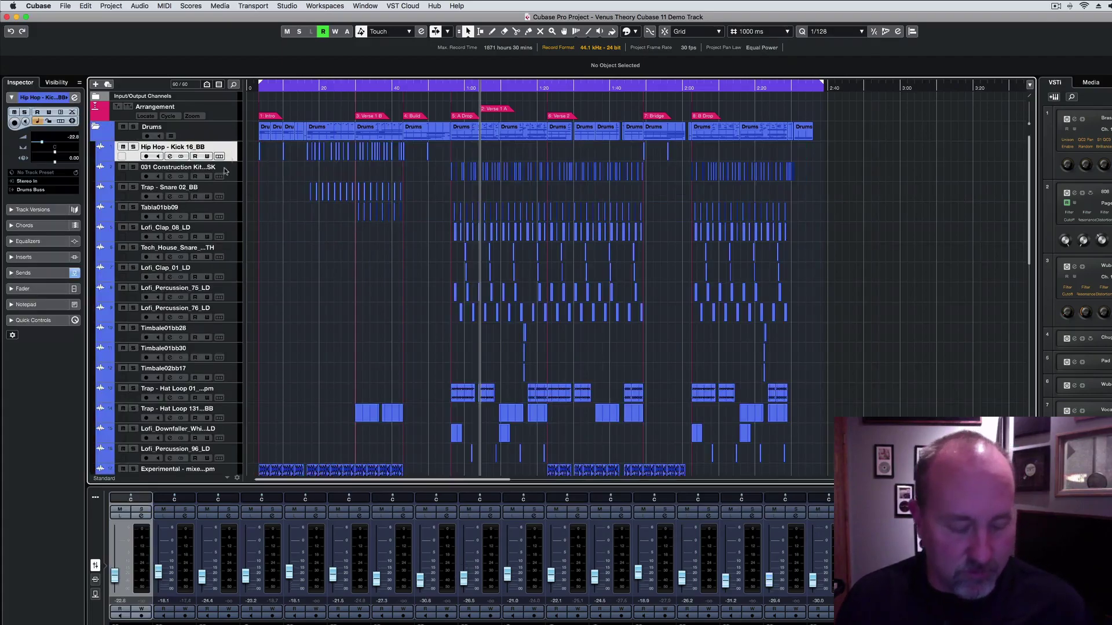
super+click(231, 254)
super+click(237, 277)
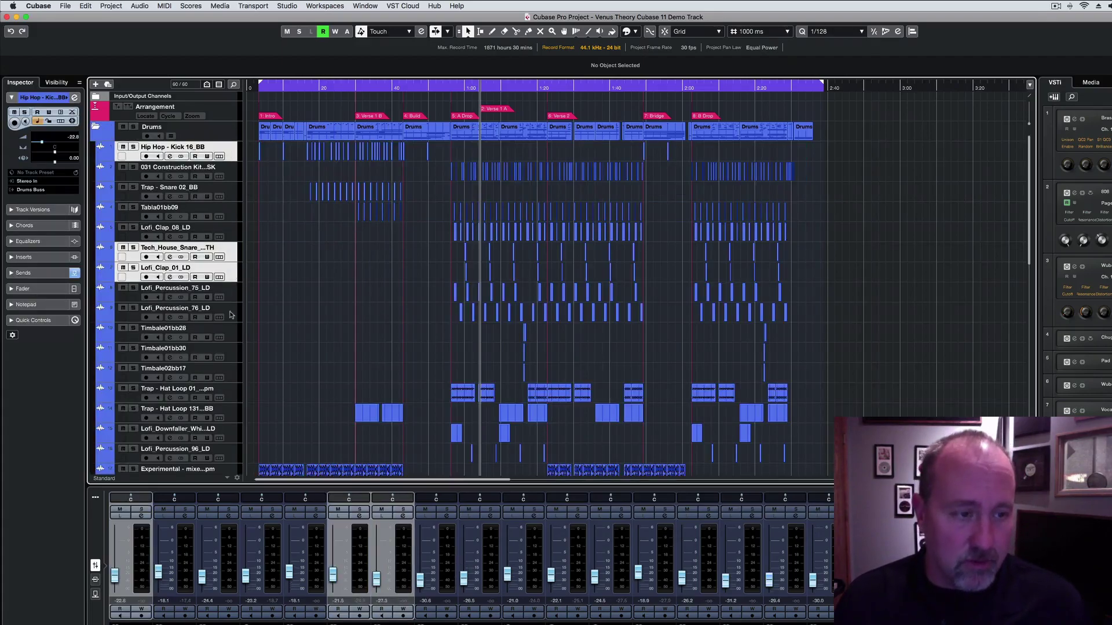
super+click(233, 316)
super+click(232, 376)
super+click(237, 394)
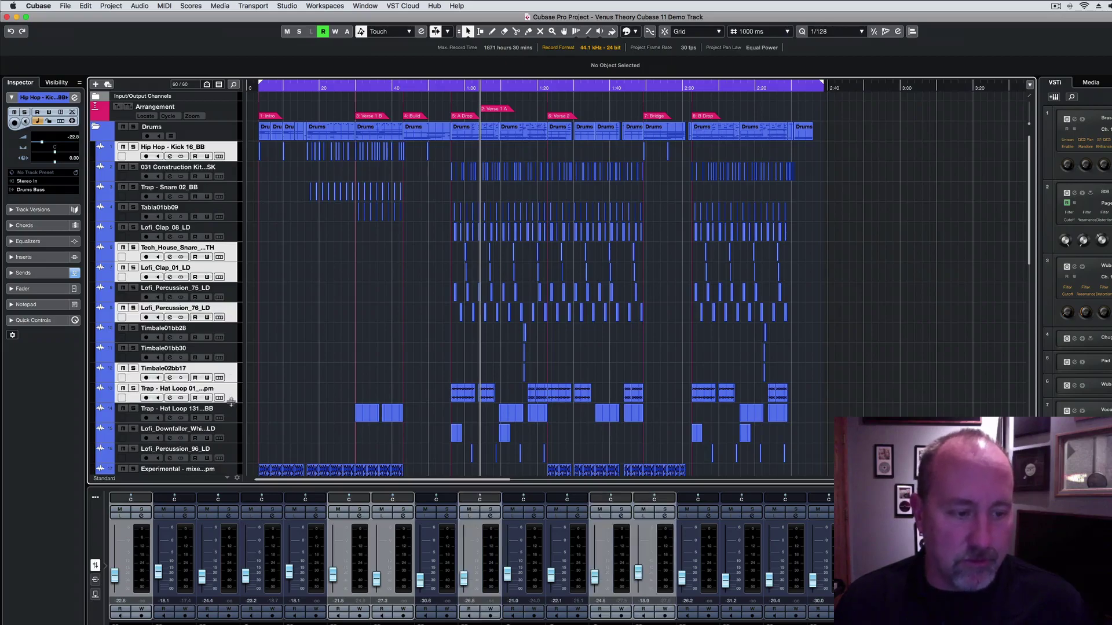
super+click(231, 415)
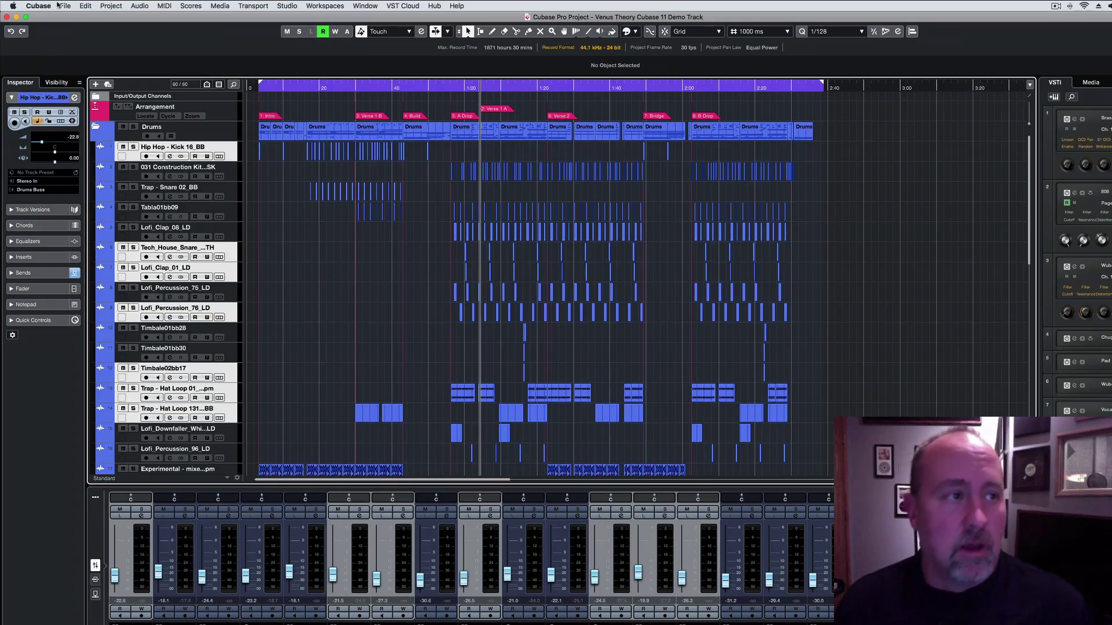
click(63, 6)
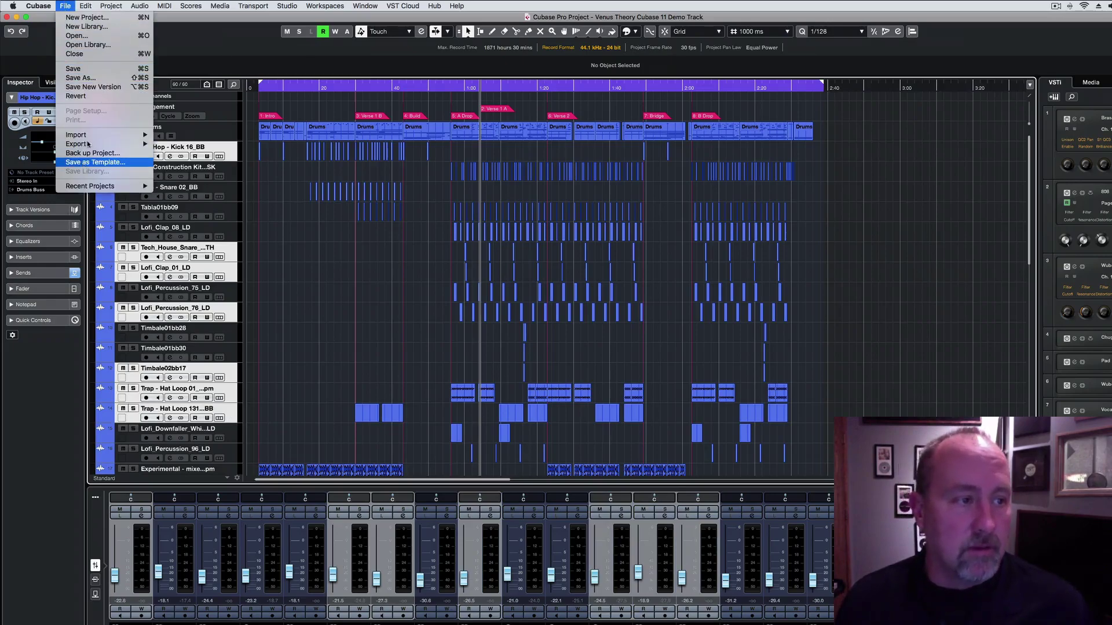
- Reopen Audio Mixdown, set Multiple channels synced to the selected drum tracks, and queue the batch
mouse_move(88, 144)
click(189, 144)
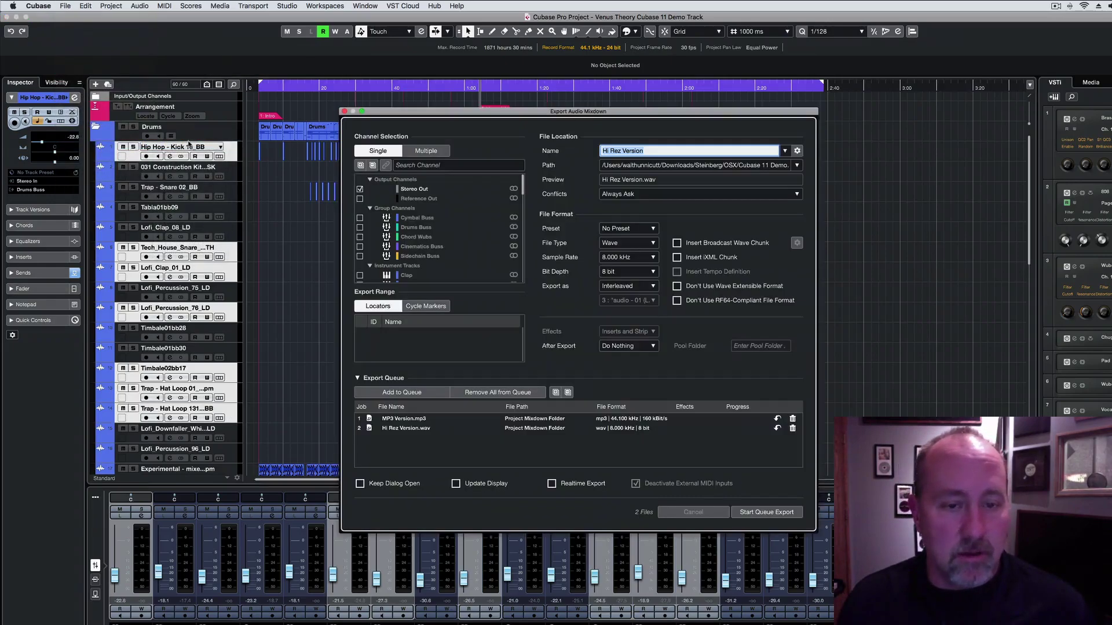
click(431, 151)
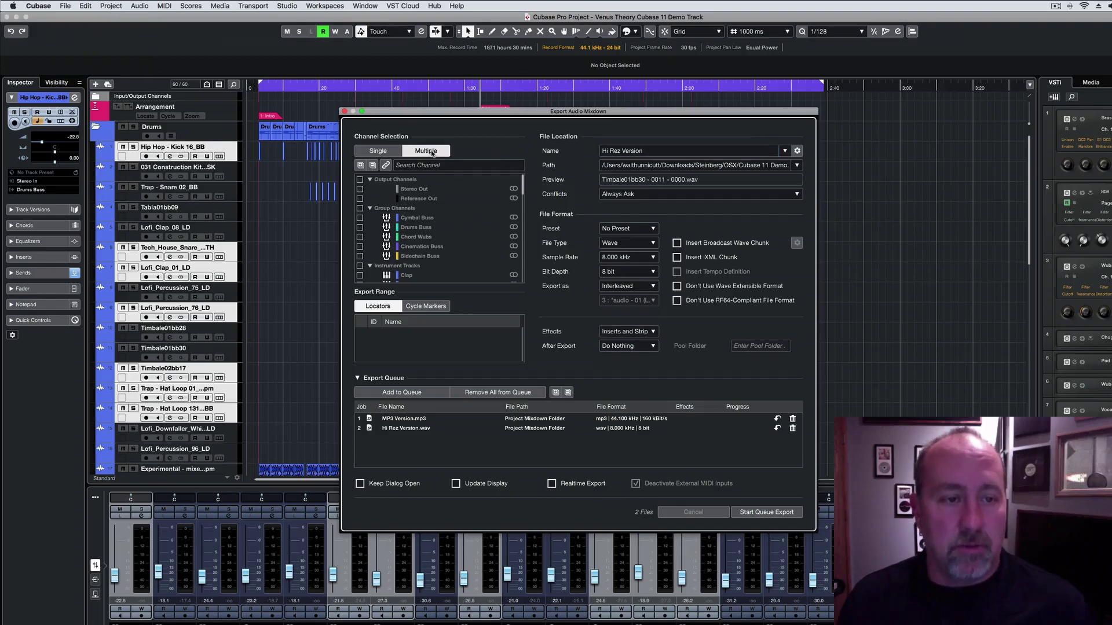
click(386, 165)
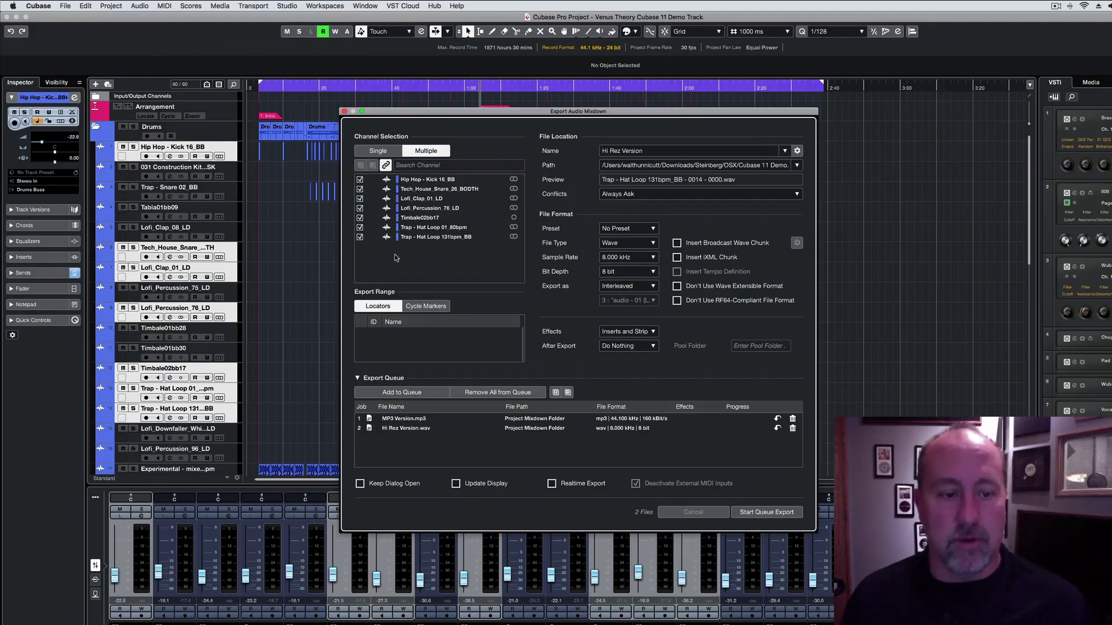
click(405, 396)
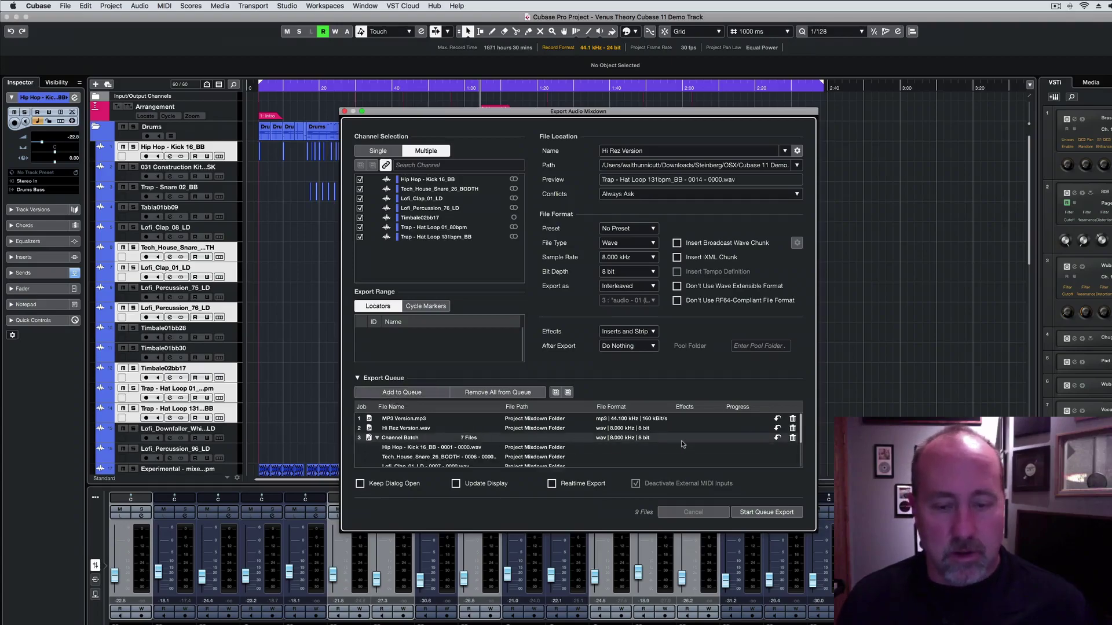
- Scroll the export queue and collapse the Channel Batch job's file list
scroll(408, 445, down, 2)
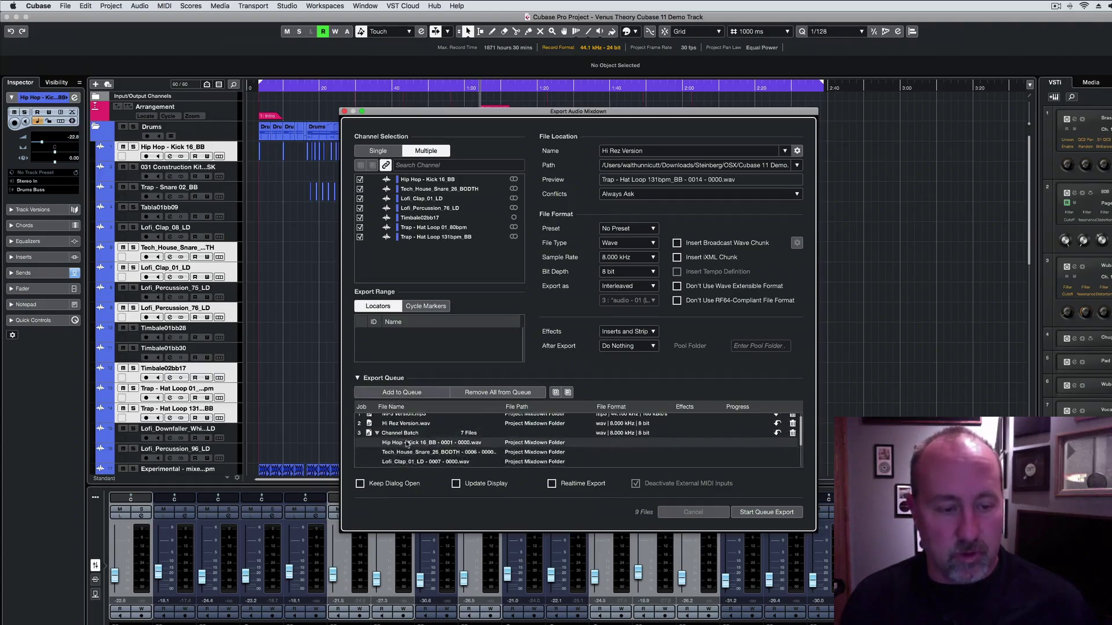
scroll(408, 444, down, 4)
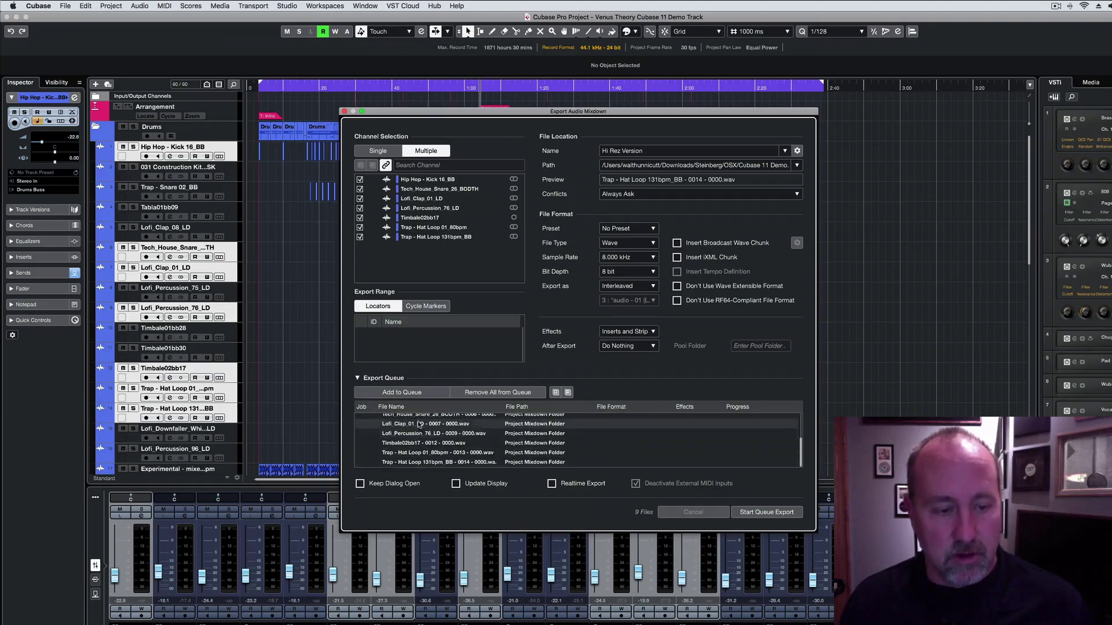
scroll(419, 425, up, 4)
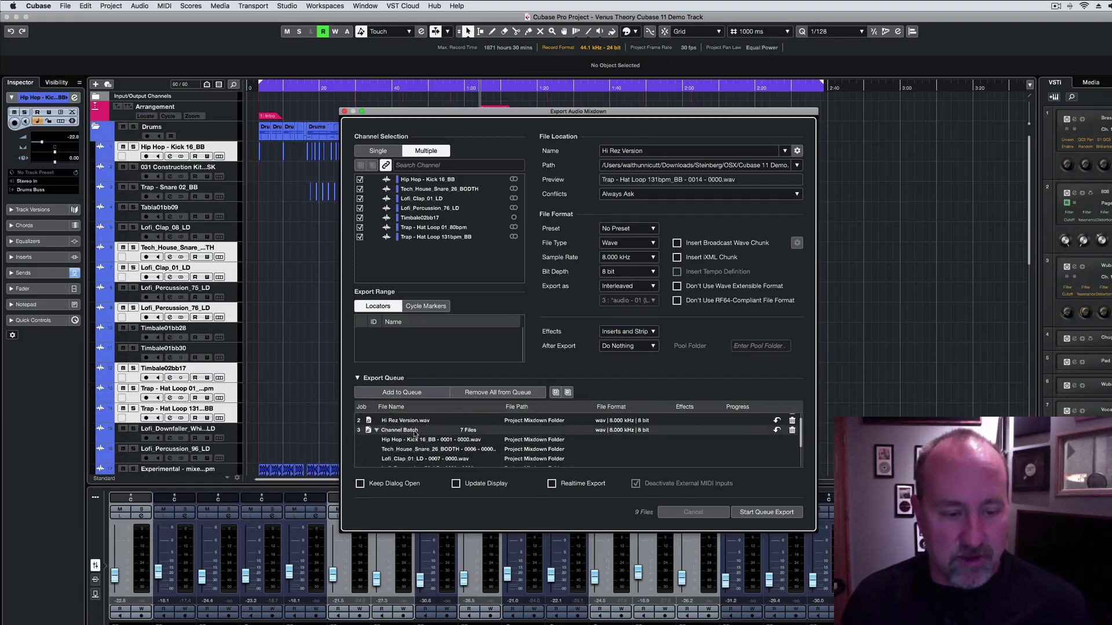
click(377, 431)
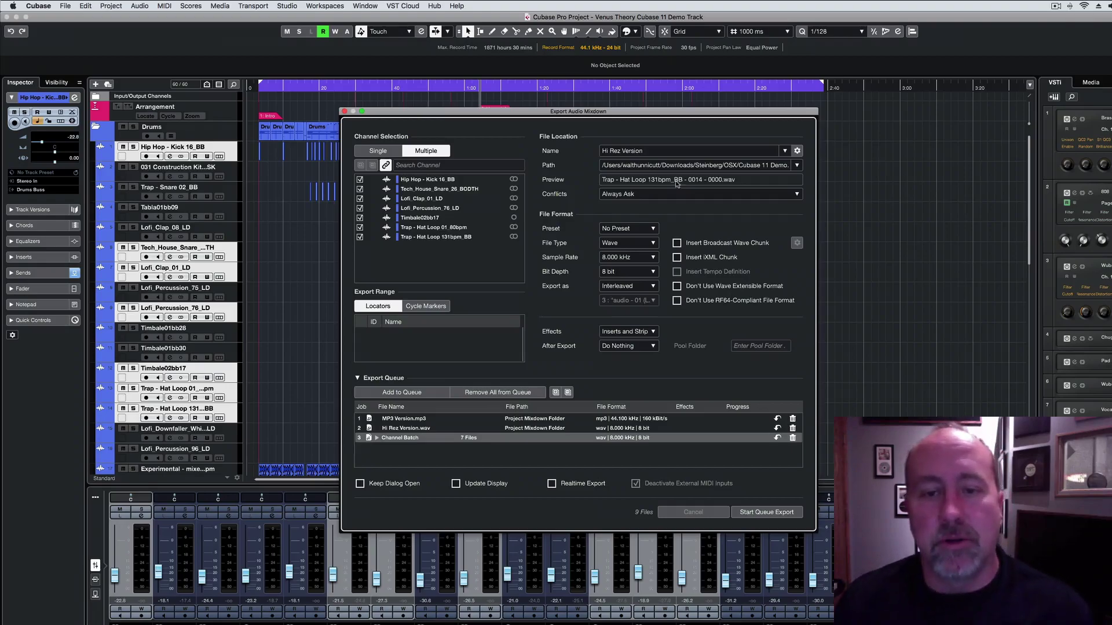
- Drop Counter and ChannelNumbr from the batch naming scheme, so stems preview as 'Trap - Hat Loop 131bpm_BB.wav'
click(796, 150)
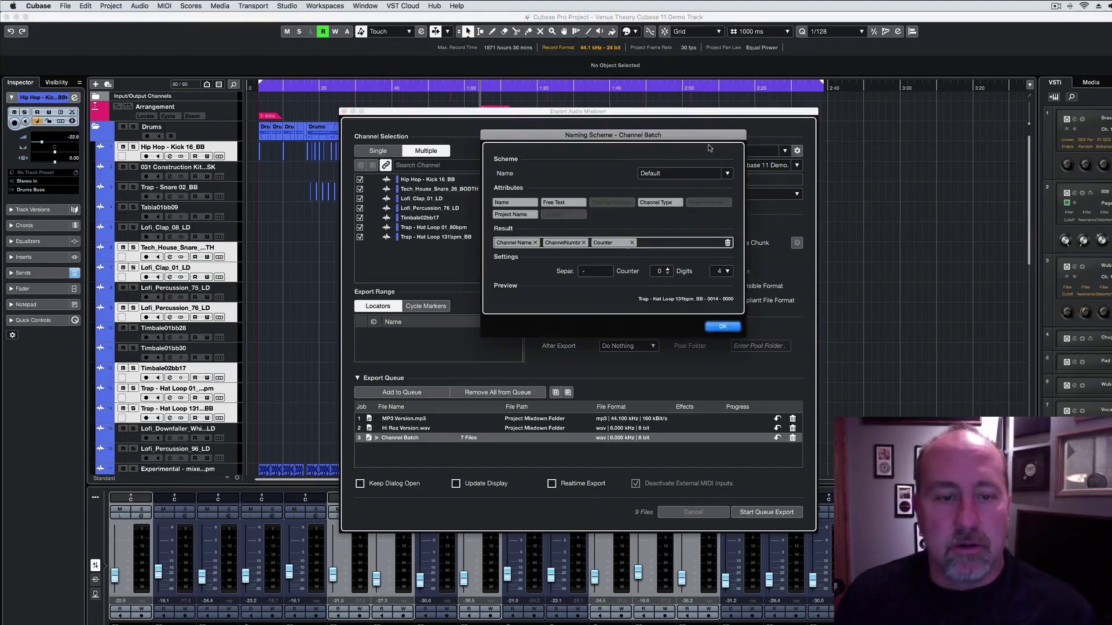
drag(615, 135, 725, 167)
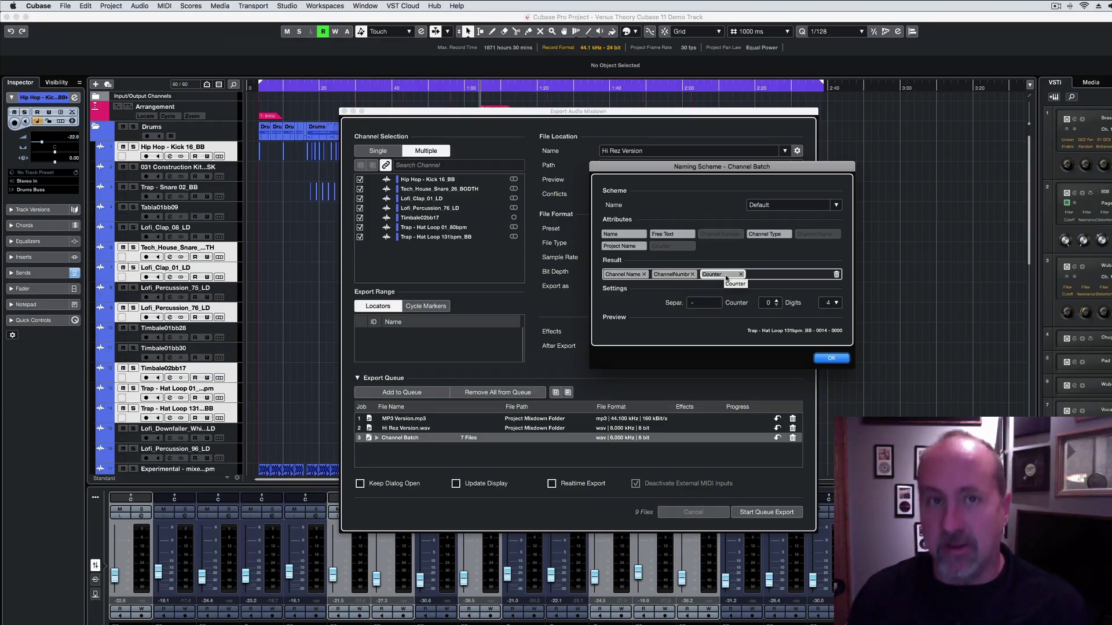
click(740, 275)
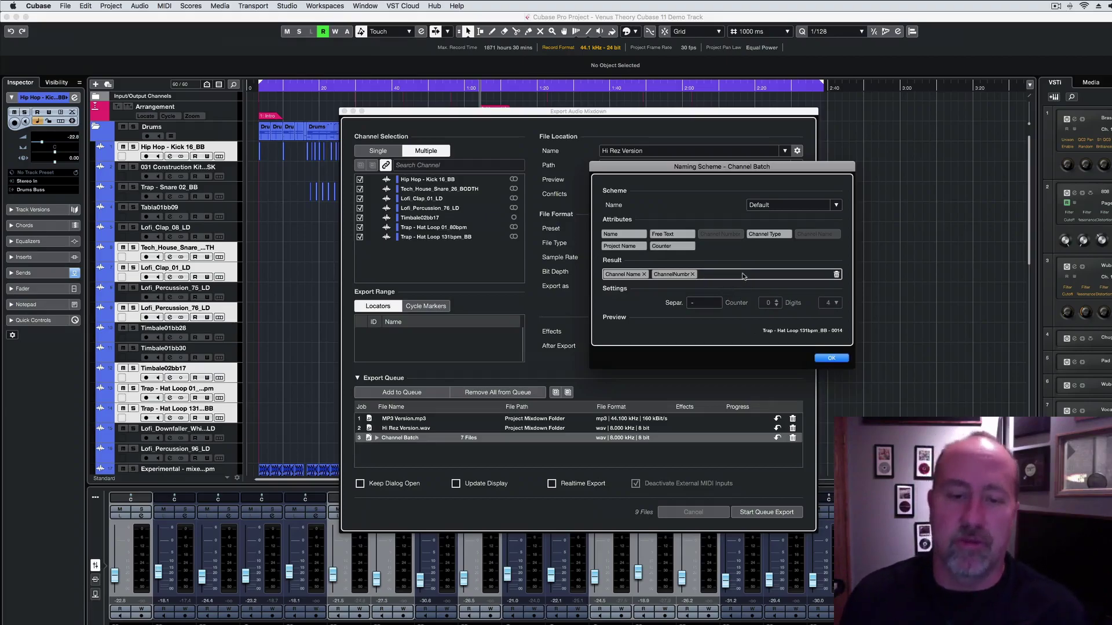
click(692, 275)
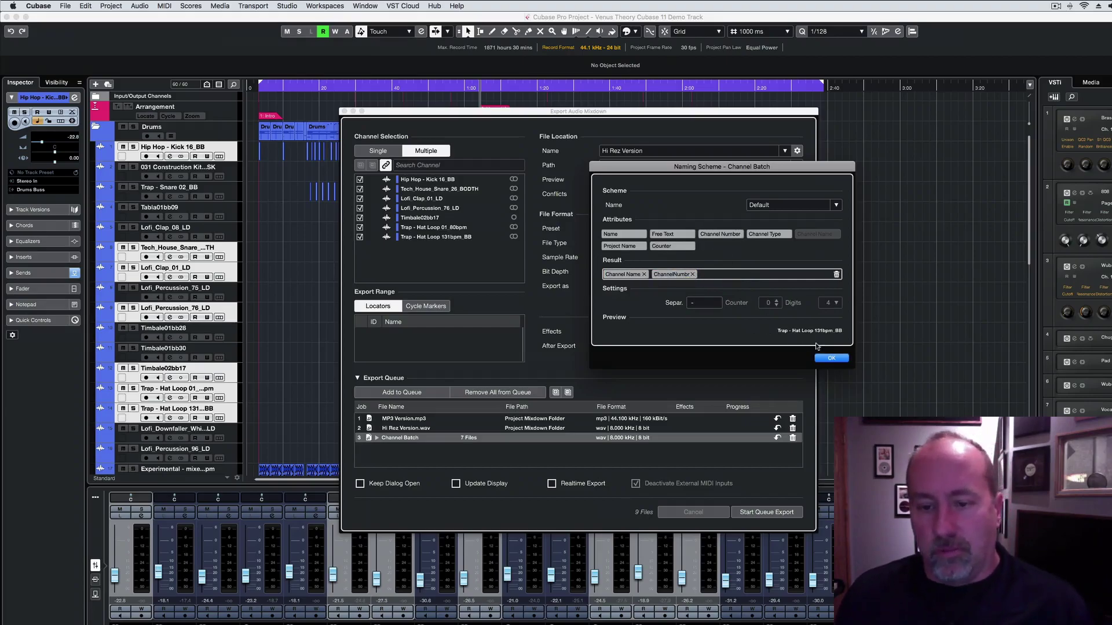
click(831, 358)
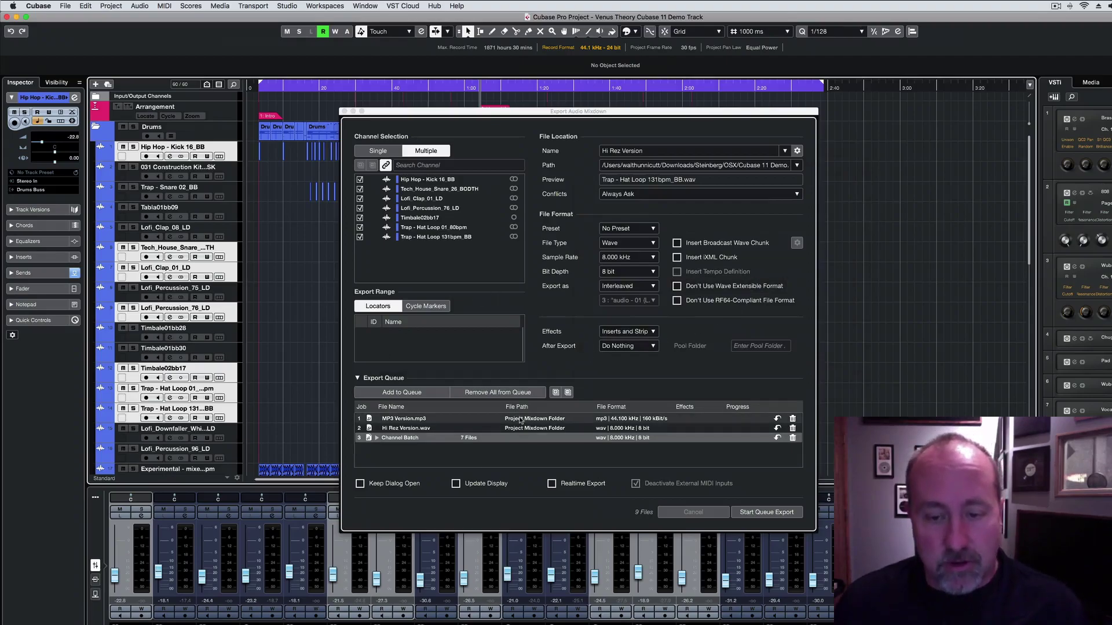
click(766, 513)
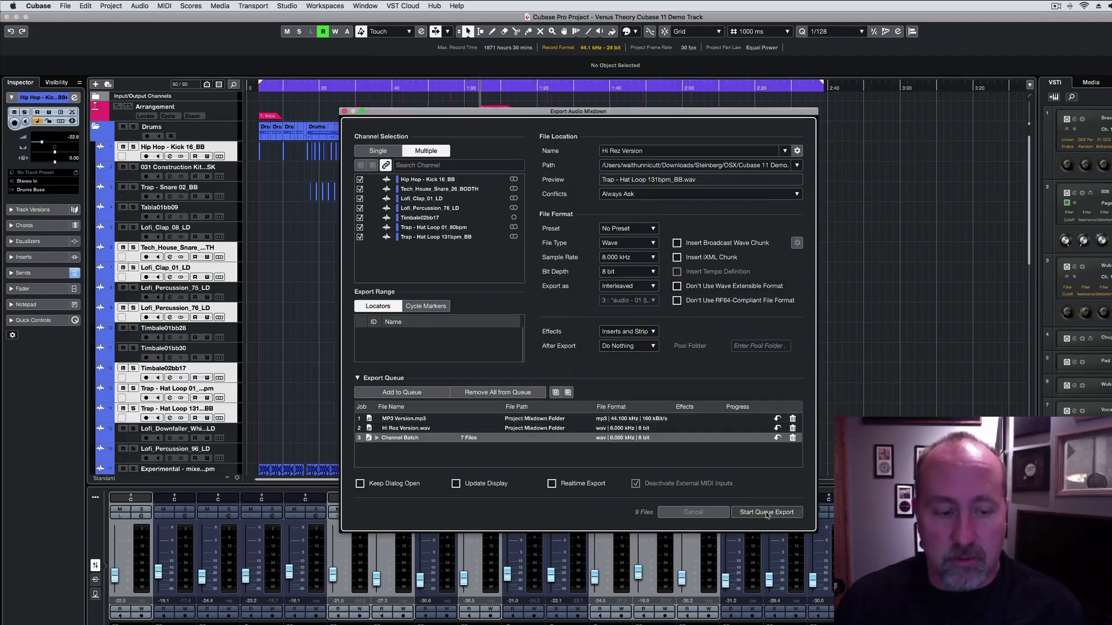
- Start the queue export of all nine files, beginning with the MP3 and Hi Rez mixdowns
click(766, 513)
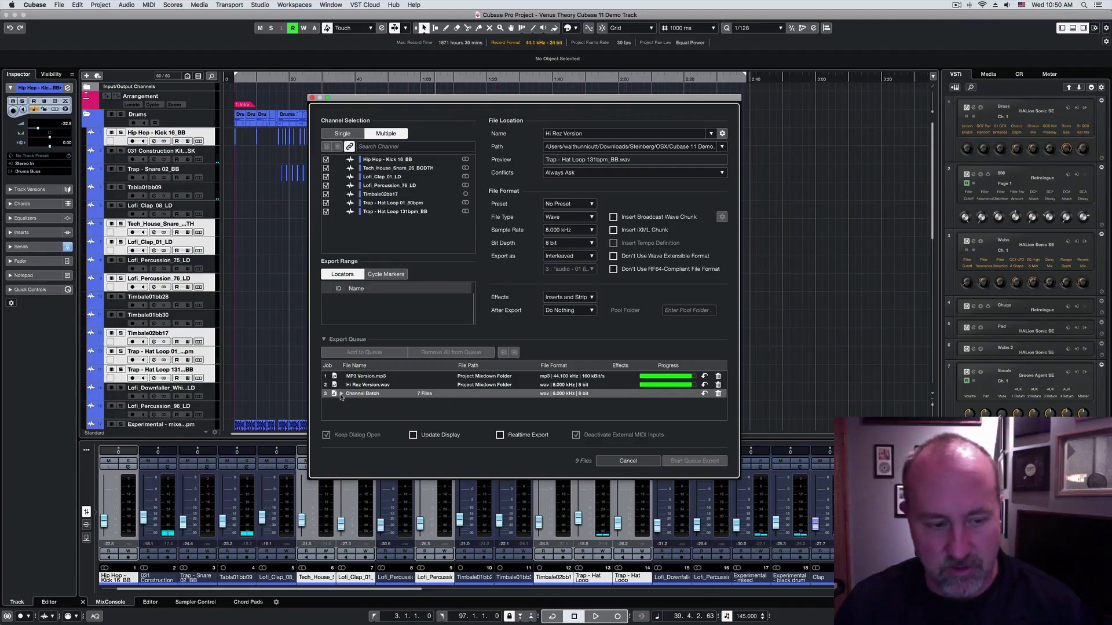
- Expand the Channel Batch row to follow each stem's progress, then collapse it when all jobs show checkmarks
click(342, 395)
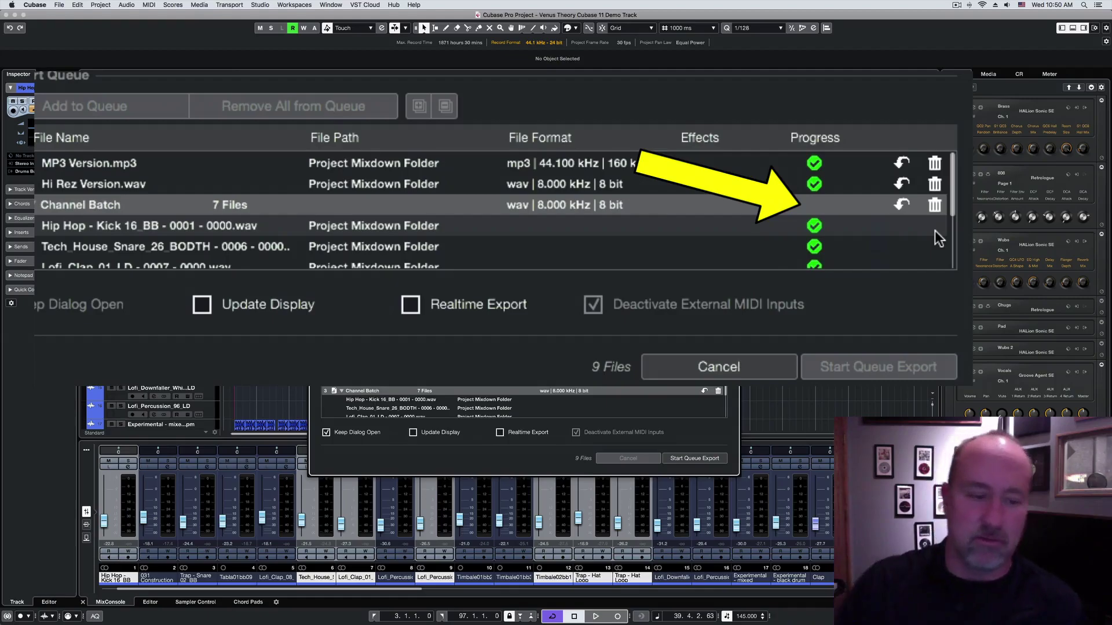
click(341, 391)
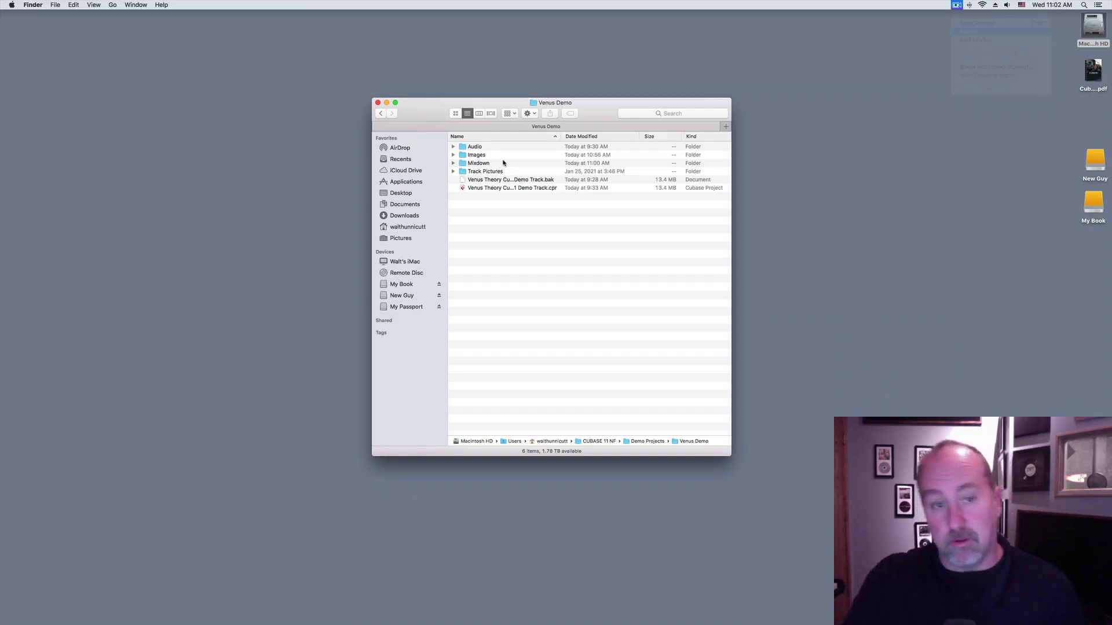
- Expand the Mixdown folder to list Hi Rez Version.wav, MP3 Version.mp3 and six more Wave files
click(466, 164)
click(453, 163)
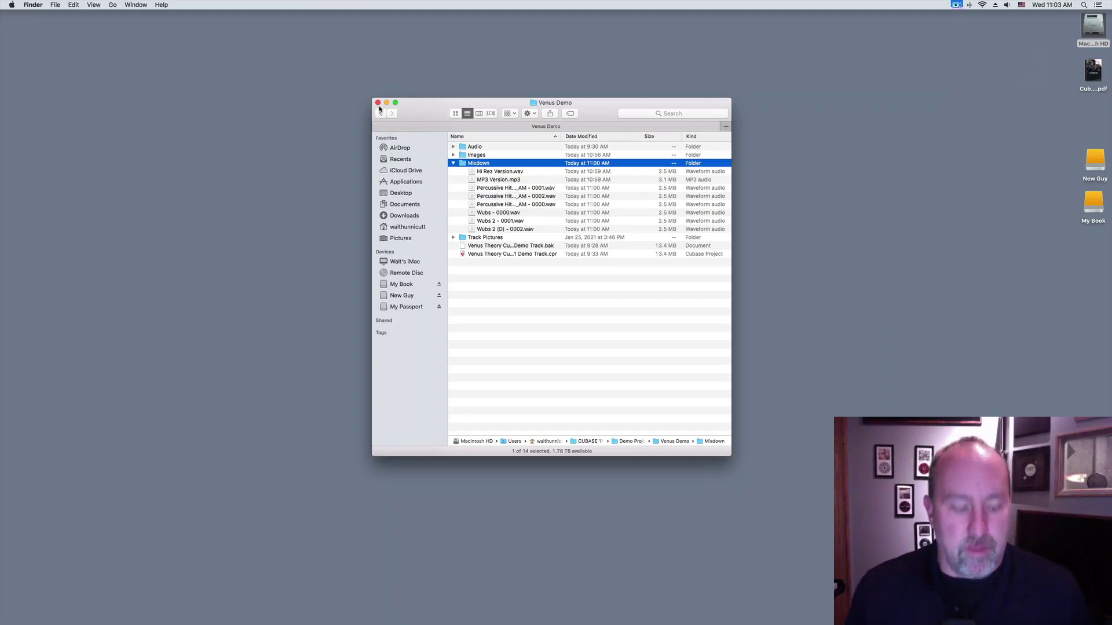
- Switch back to Cubase and close the Export Audio Mixdown dialog, revealing the Venus Demo arrangement
key(super+Tab)
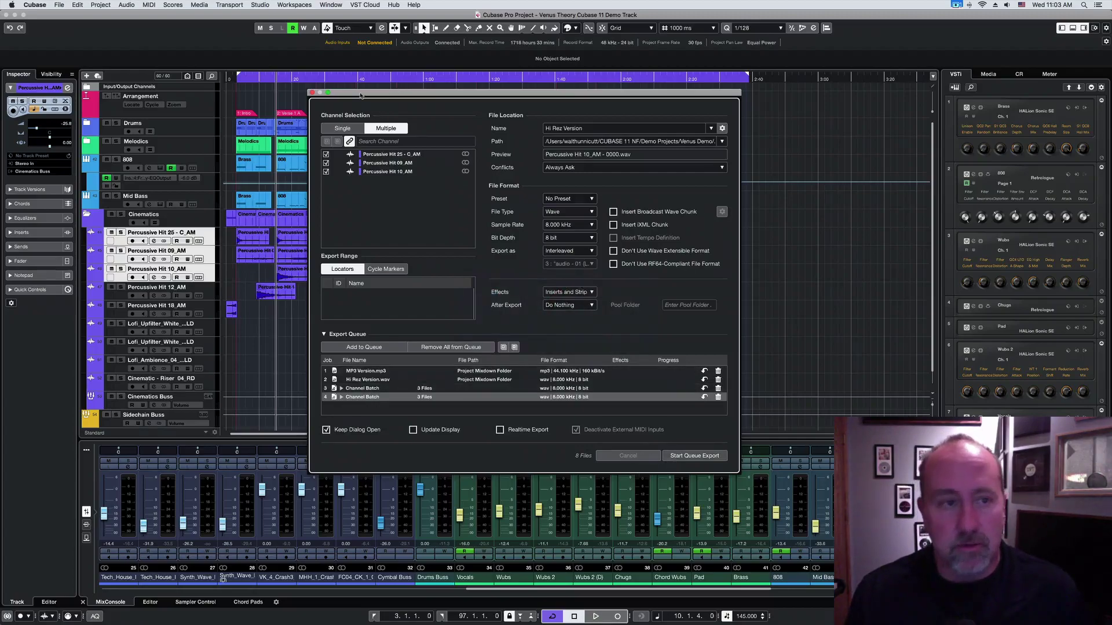
click(312, 92)
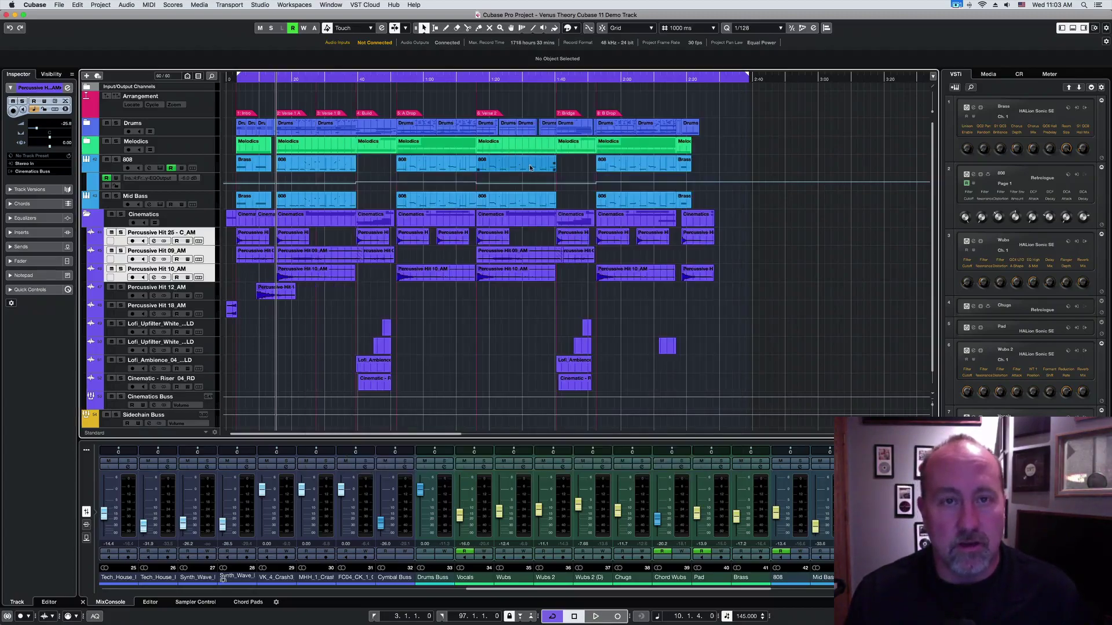